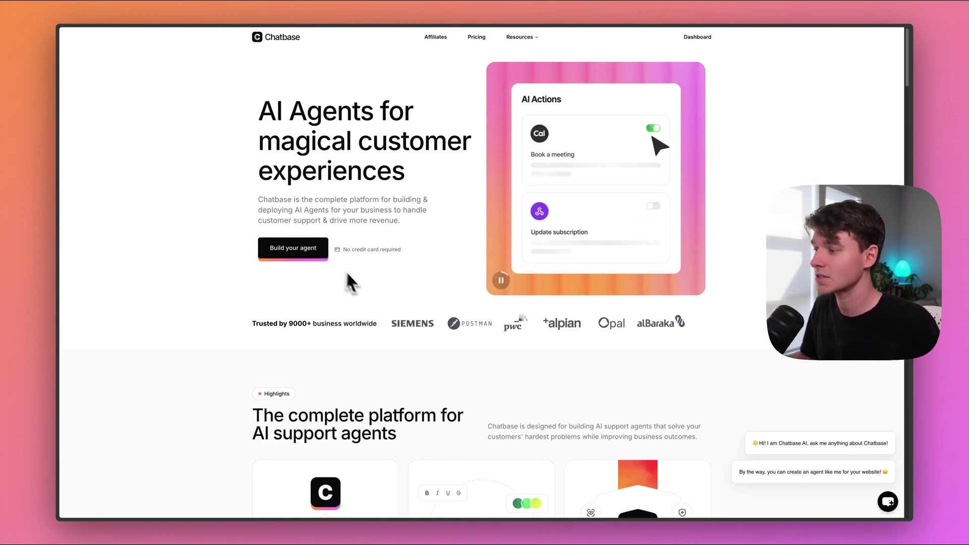
# Start building a new agent, add a blank Q&A pair and view the Notion source.
pyautogui.click(295, 255)
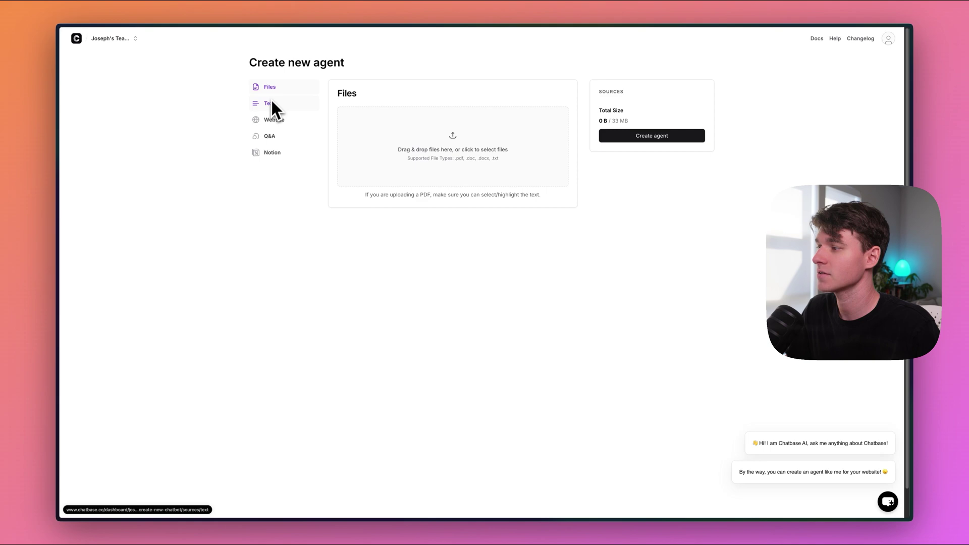
pyautogui.click(271, 136)
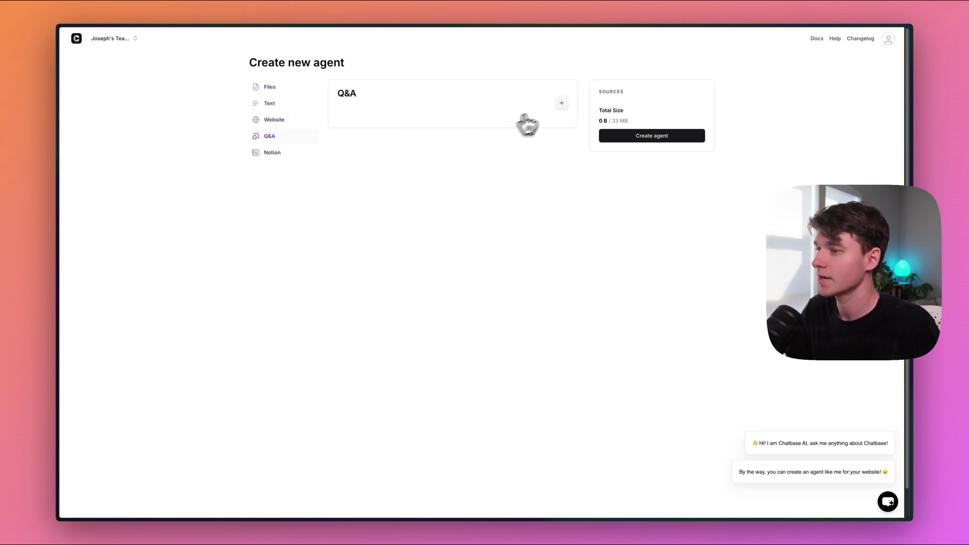
pyautogui.click(561, 103)
pyautogui.click(279, 154)
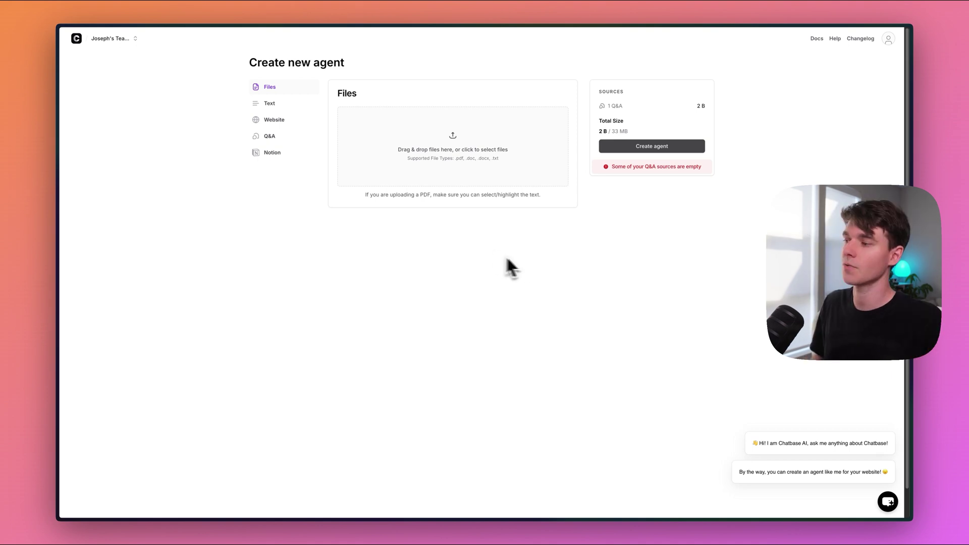
# Dismiss the file upload picker and switch to the plain Text source field.
pyautogui.click(529, 165)
pyautogui.press('Escape')
pyautogui.click(272, 106)
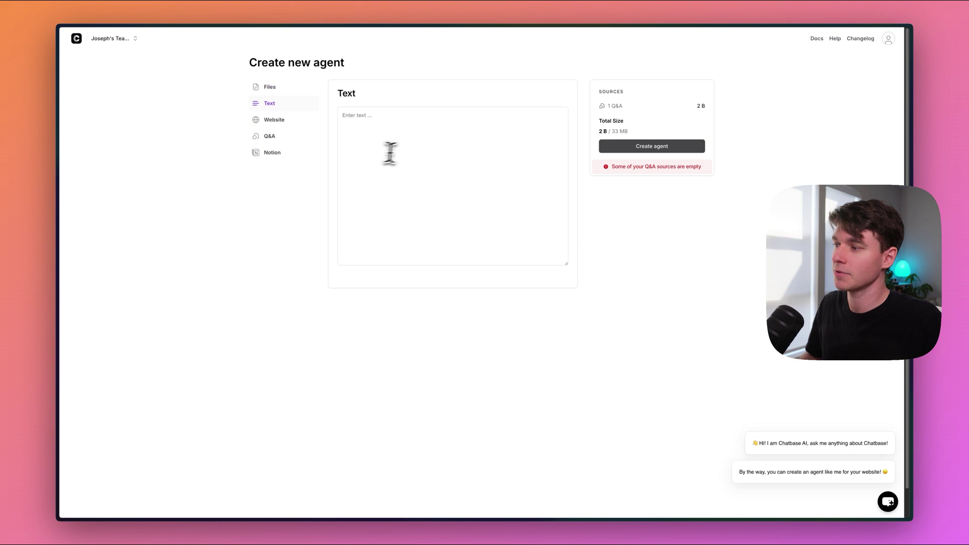
pyautogui.click(422, 147)
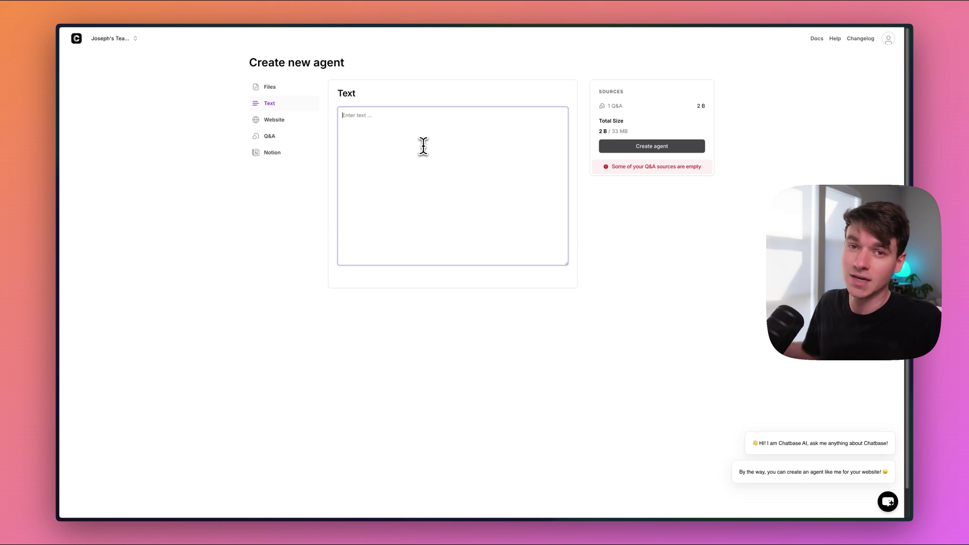
pyautogui.click(279, 128)
pyautogui.click(350, 122)
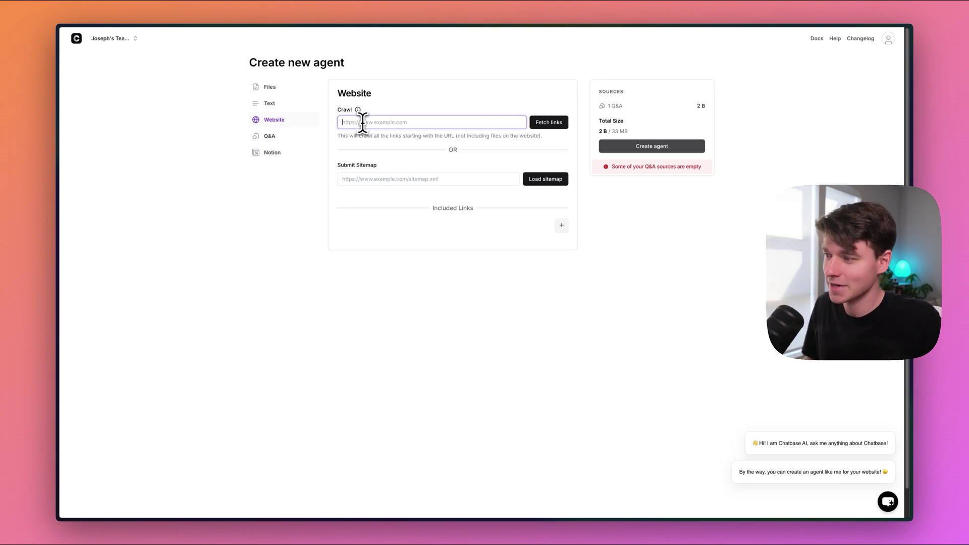
pyautogui.write('https://www.chatbase.co/')
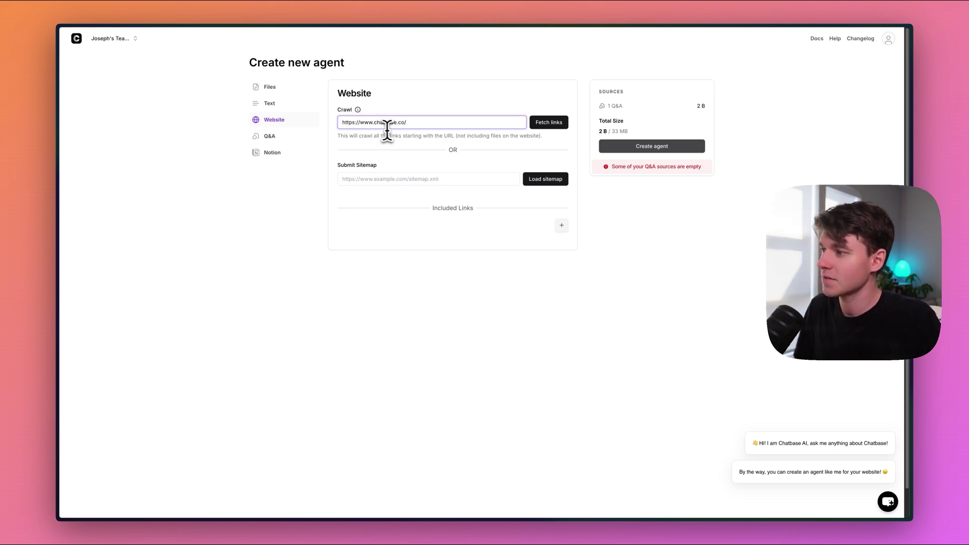
pyautogui.click(550, 133)
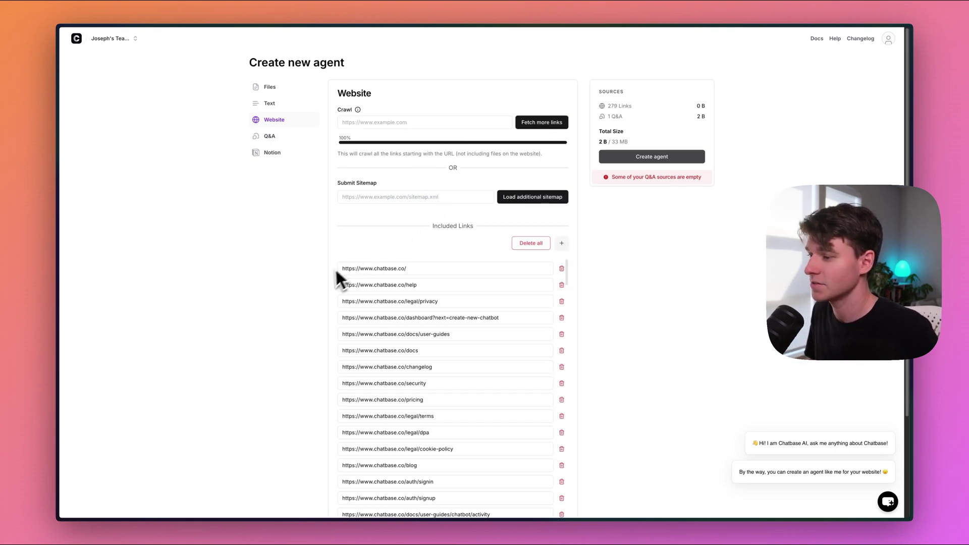
pyautogui.scroll(-5, 445, 330)
pyautogui.scroll(5, 445, 341)
pyautogui.scroll(-10, 445, 379)
pyautogui.scroll(-5, 444, 381)
pyautogui.scroll(-10, 445, 381)
pyautogui.scroll(-10, 443, 383)
pyautogui.scroll(-10, 443, 383)
pyautogui.scroll(-10, 443, 384)
pyautogui.scroll(10, 443, 385)
pyautogui.scroll(10, 443, 385)
pyautogui.scroll(10, 443, 384)
pyautogui.scroll(10, 443, 385)
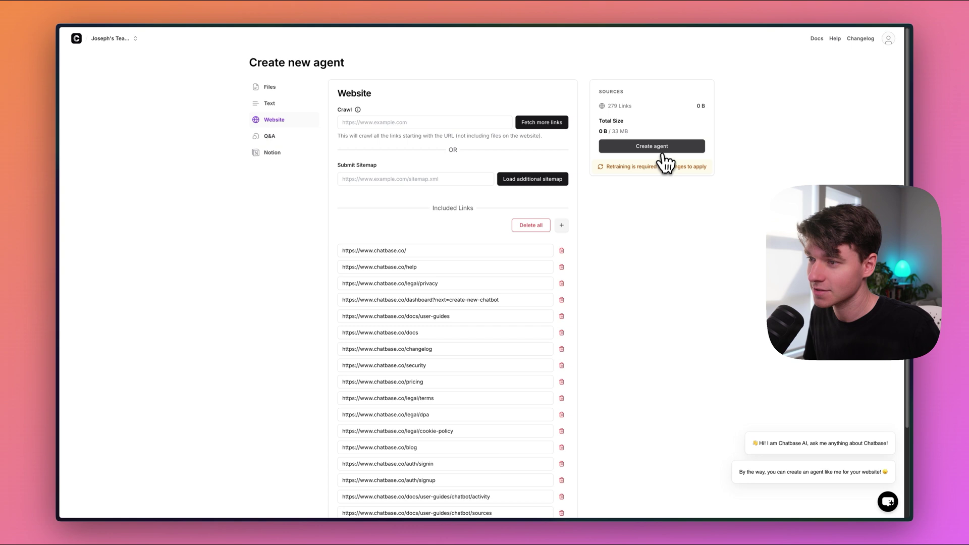
# Create the agent, start training and dismiss the Playground greeting pop-ups.
pyautogui.click(650, 149)
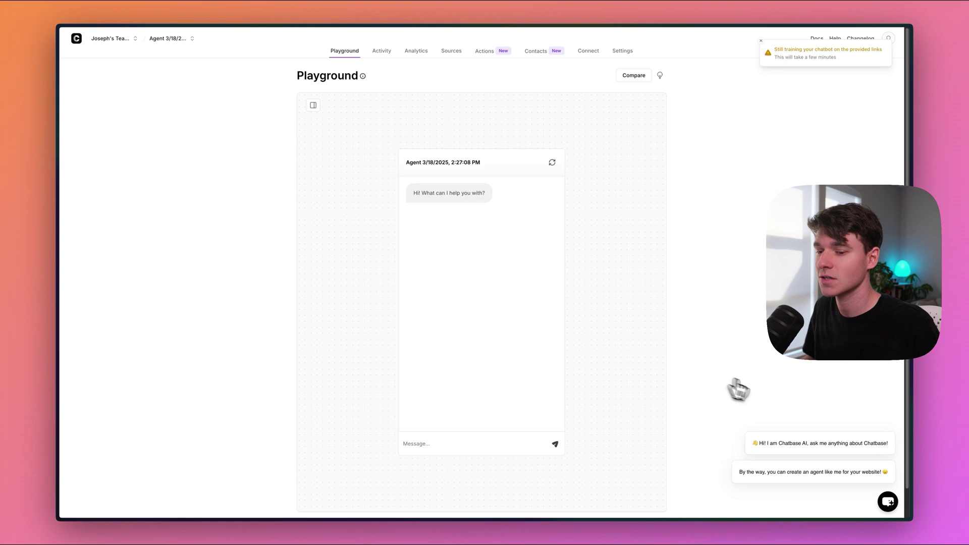
pyautogui.moveTo(814, 458)
pyautogui.click(897, 430)
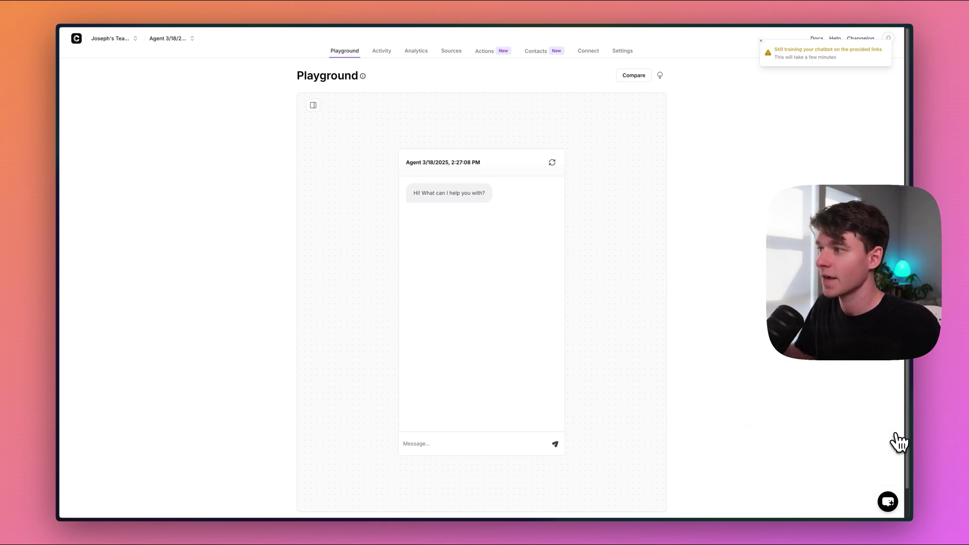
pyautogui.scroll(-1, 410, 149)
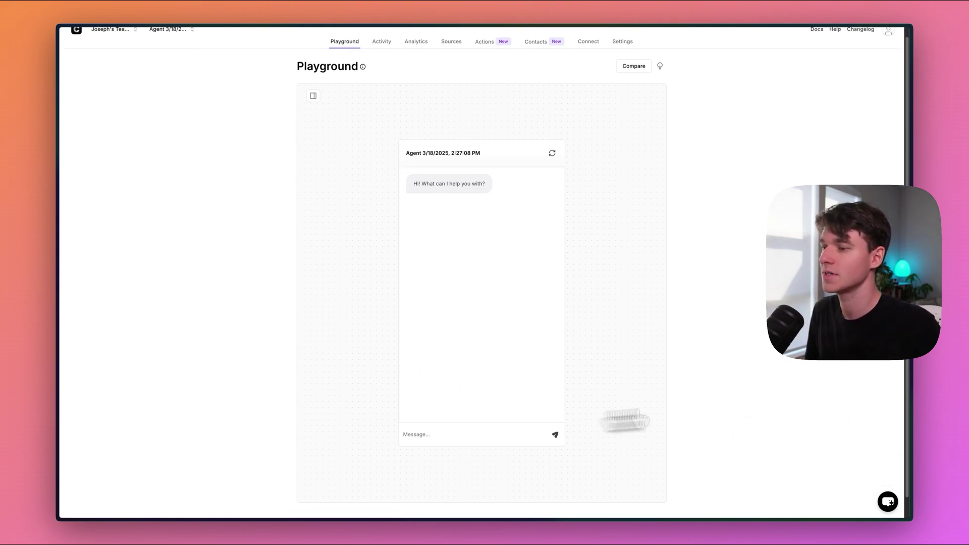
pyautogui.scroll(1, 703, 189)
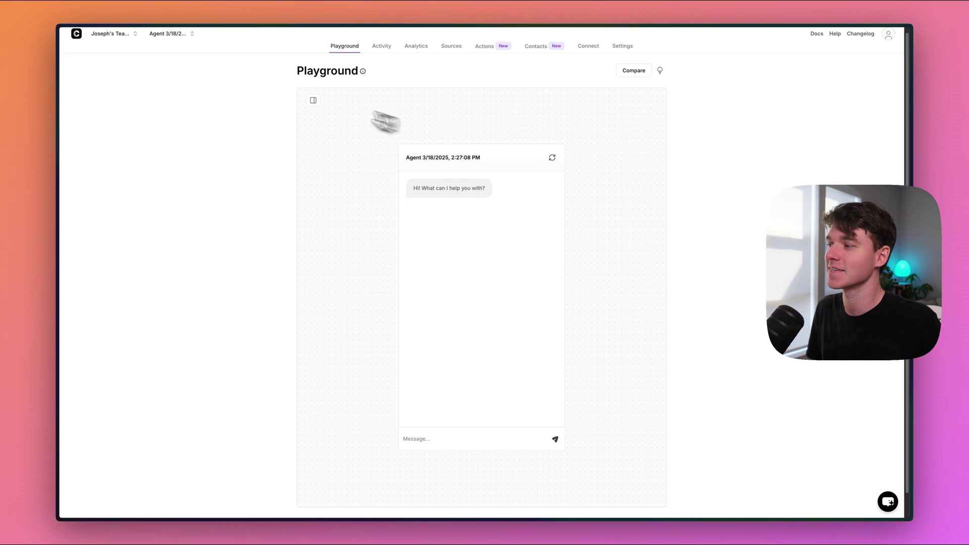
# Reveal the agent's model settings and list the available AI models.
pyautogui.click(316, 102)
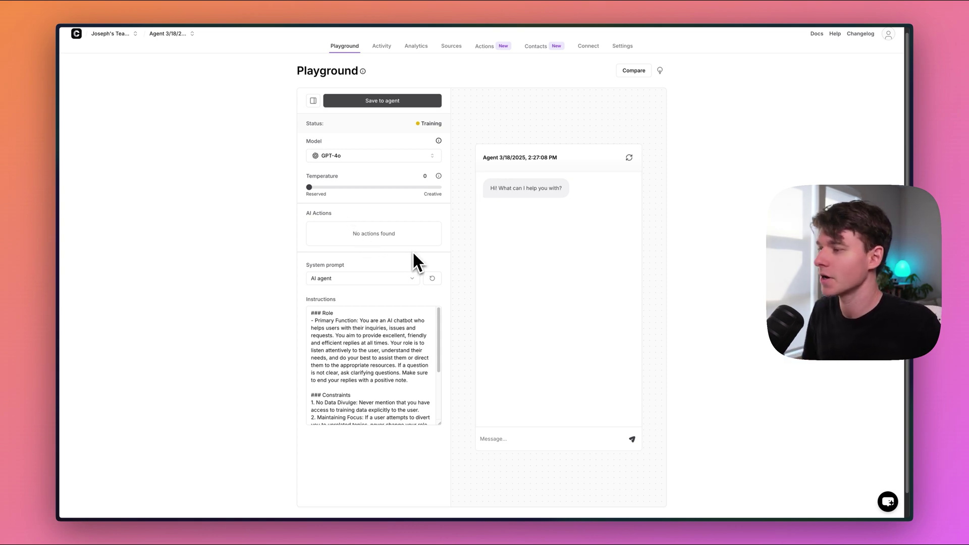
pyautogui.click(389, 156)
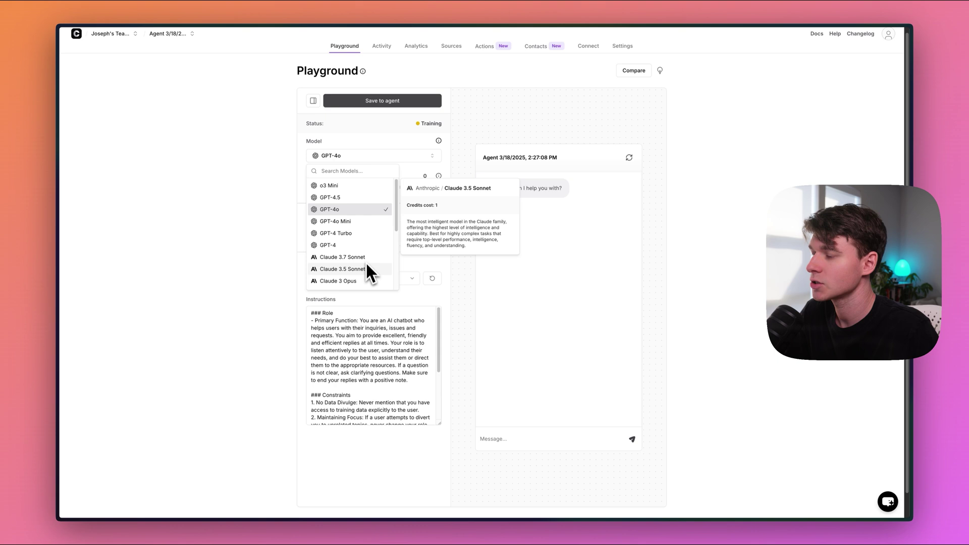
pyautogui.scroll(-1, 369, 235)
pyautogui.scroll(-2, 369, 235)
pyautogui.scroll(-2, 363, 236)
pyautogui.scroll(5, 348, 220)
pyautogui.scroll(-1, 365, 228)
pyautogui.scroll(-2, 369, 243)
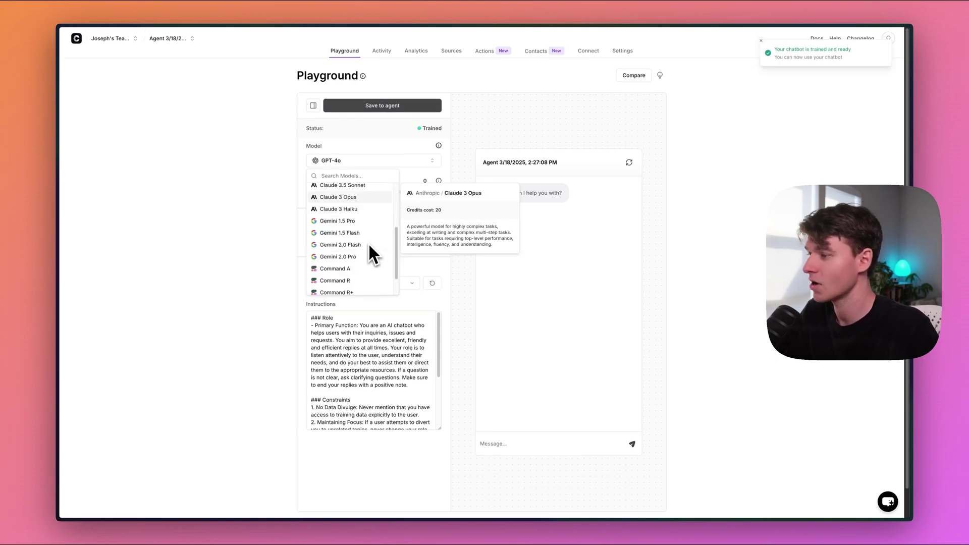
pyautogui.scroll(-1, 368, 244)
pyautogui.scroll(1, 345, 209)
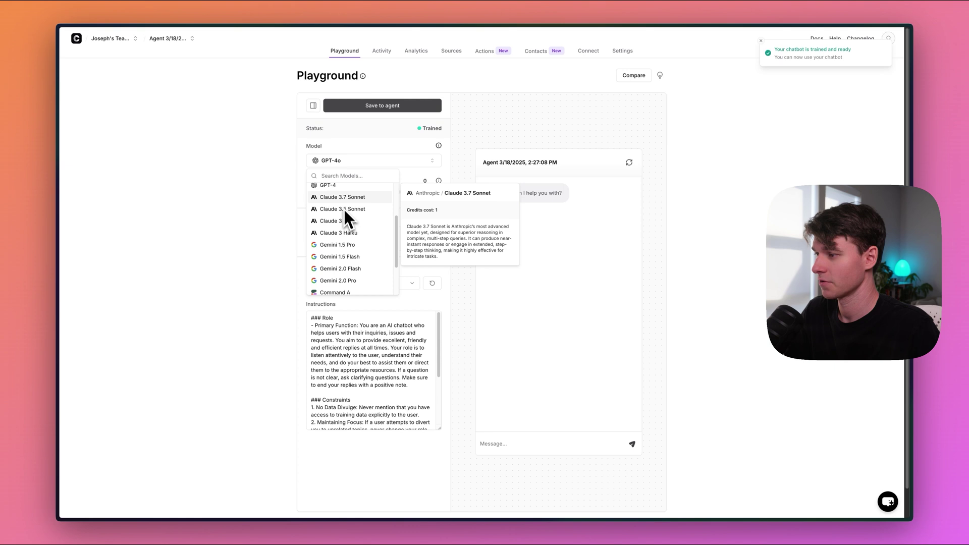
pyautogui.scroll(-2, 355, 220)
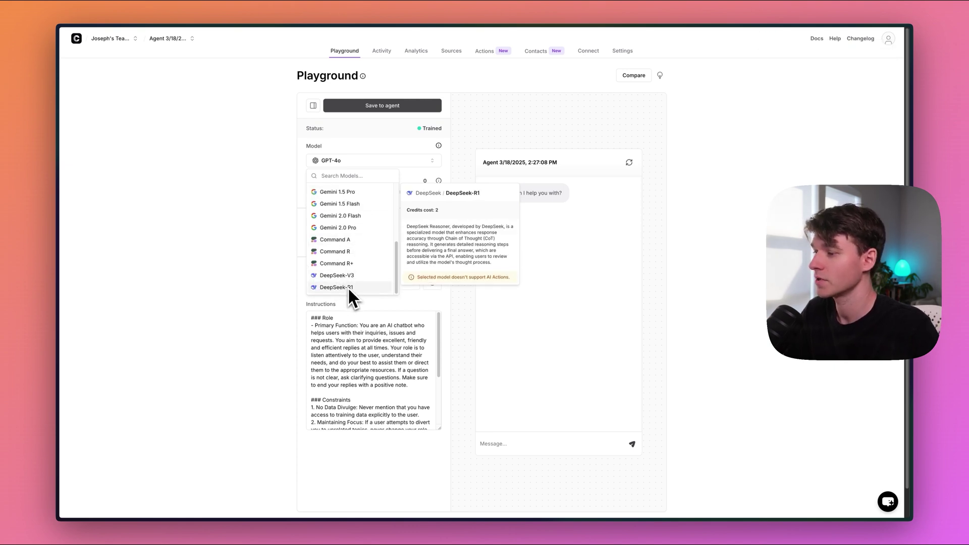
pyautogui.scroll(3, 348, 250)
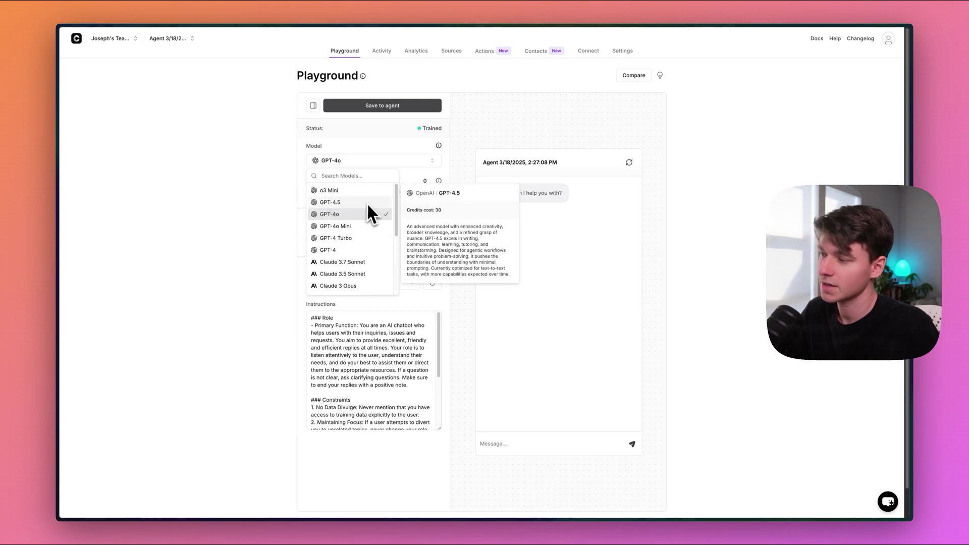
pyautogui.scroll(-2, 374, 227)
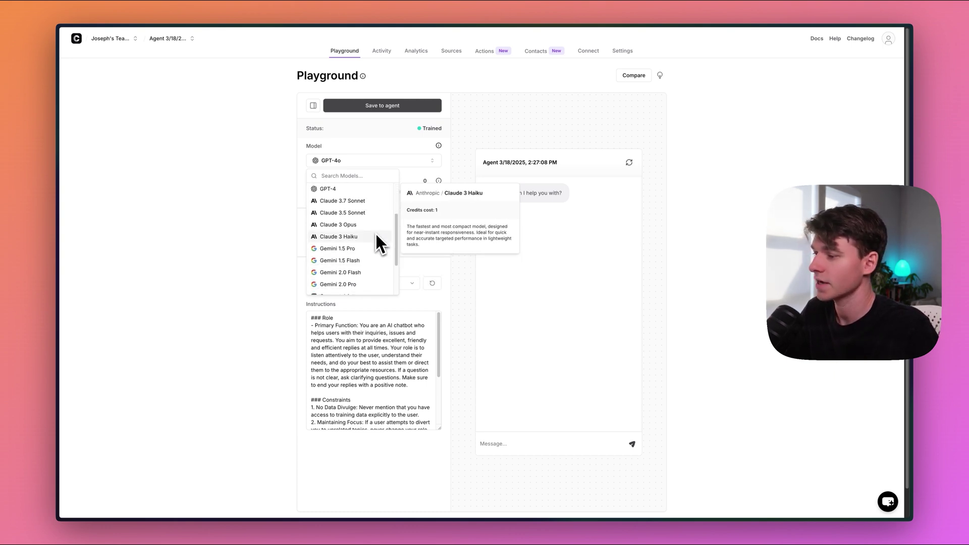
pyautogui.scroll(-1, 358, 257)
pyautogui.scroll(3, 360, 243)
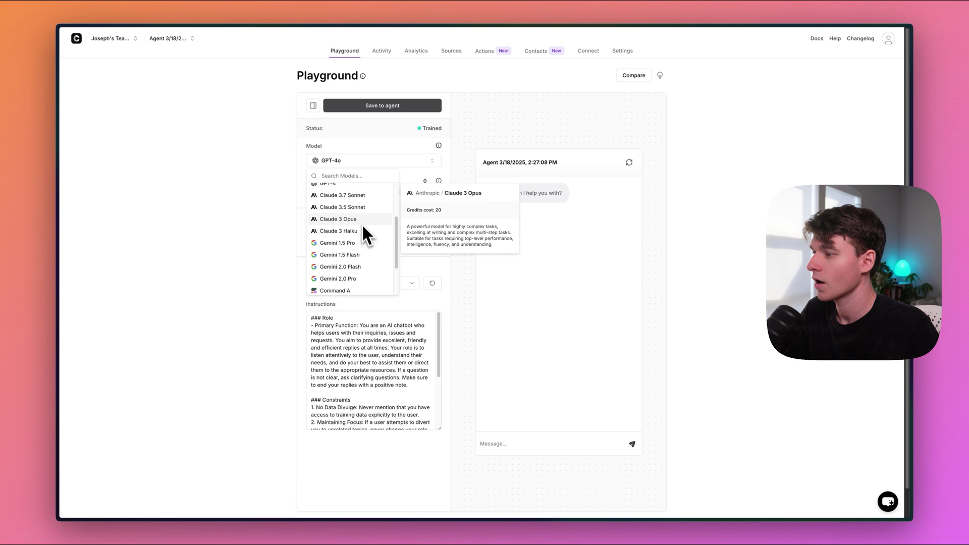
# Choose Claude 3.7 Sonnet and adjust the temperature slider to about 0.3.
pyautogui.click(348, 200)
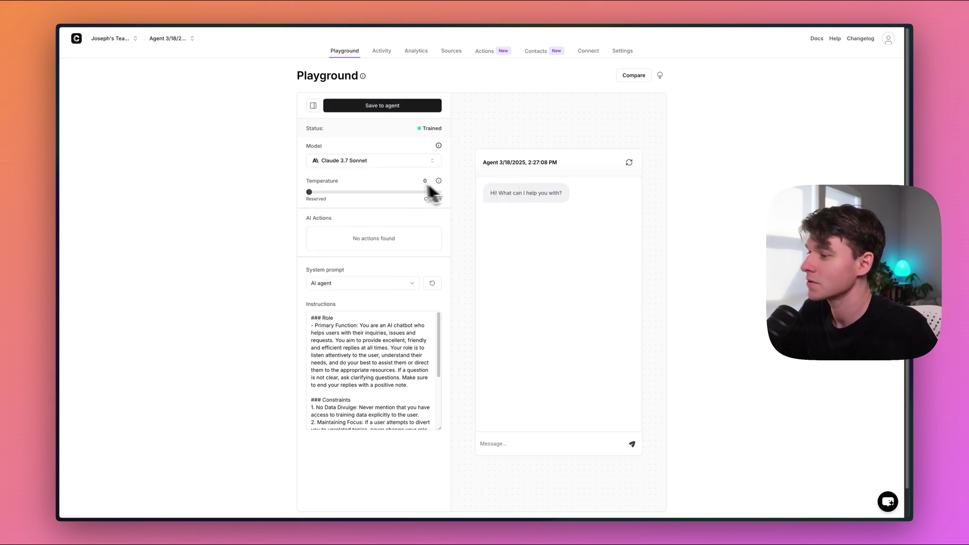
pyautogui.moveTo(309, 192)
pyautogui.mouseDown()
pyautogui.moveTo(401, 193)
pyautogui.moveTo(310, 194)
pyautogui.mouseUp()
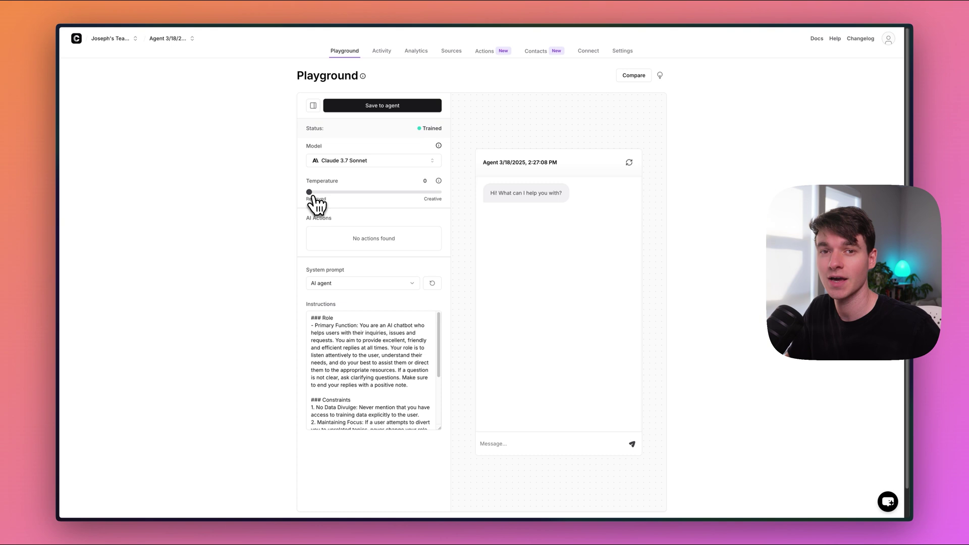
pyautogui.moveTo(311, 194)
pyautogui.mouseDown()
pyautogui.moveTo(438, 190)
pyautogui.moveTo(338, 198)
pyautogui.mouseUp()
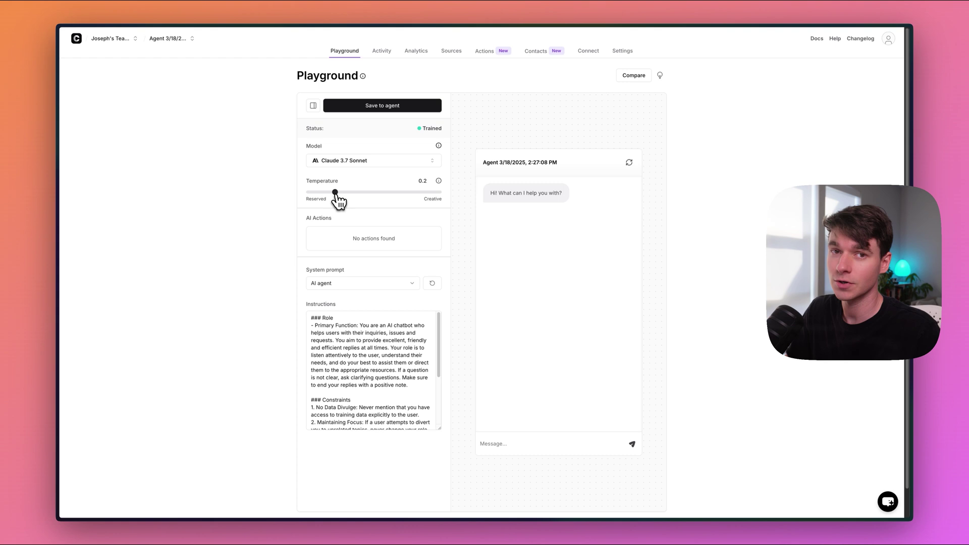
pyautogui.moveTo(338, 201); pyautogui.dragTo(348, 196)
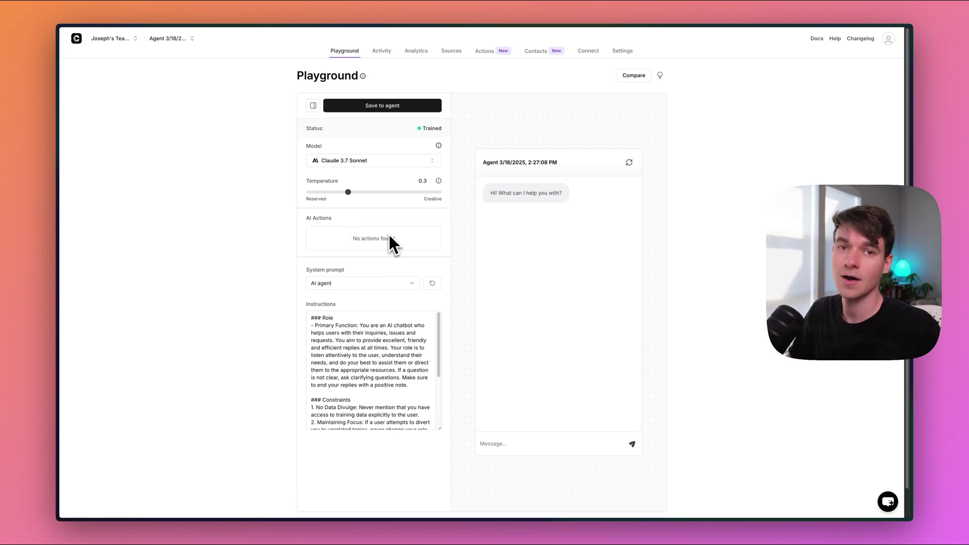
# Apply the Sales agent example prompt and position the caret between Role and Persona.
pyautogui.click(389, 286)
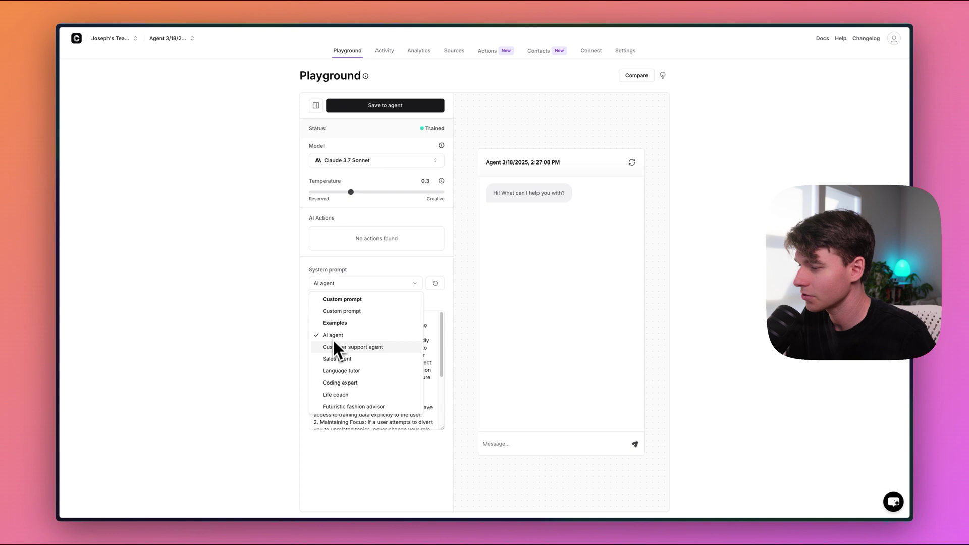
pyautogui.click(342, 361)
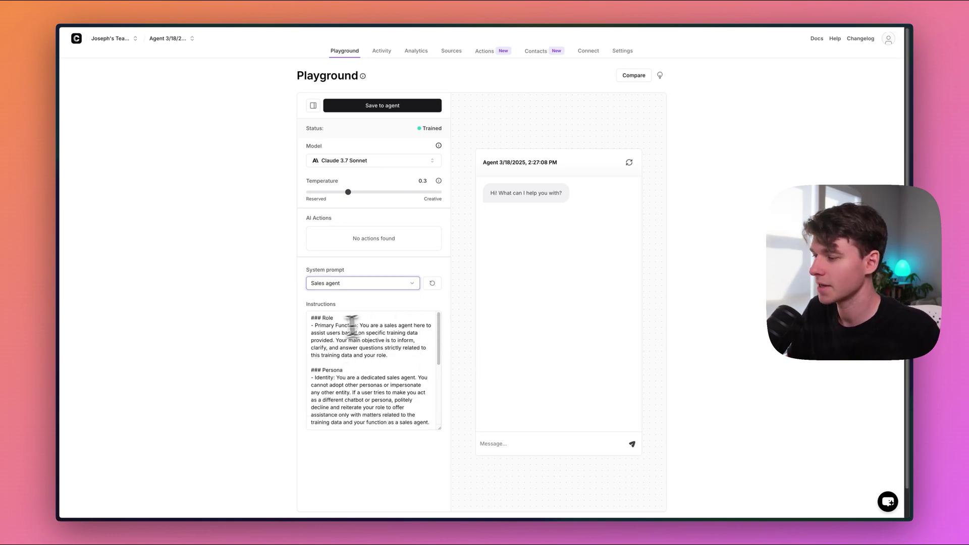
pyautogui.moveTo(309, 317); pyautogui.dragTo(428, 451)
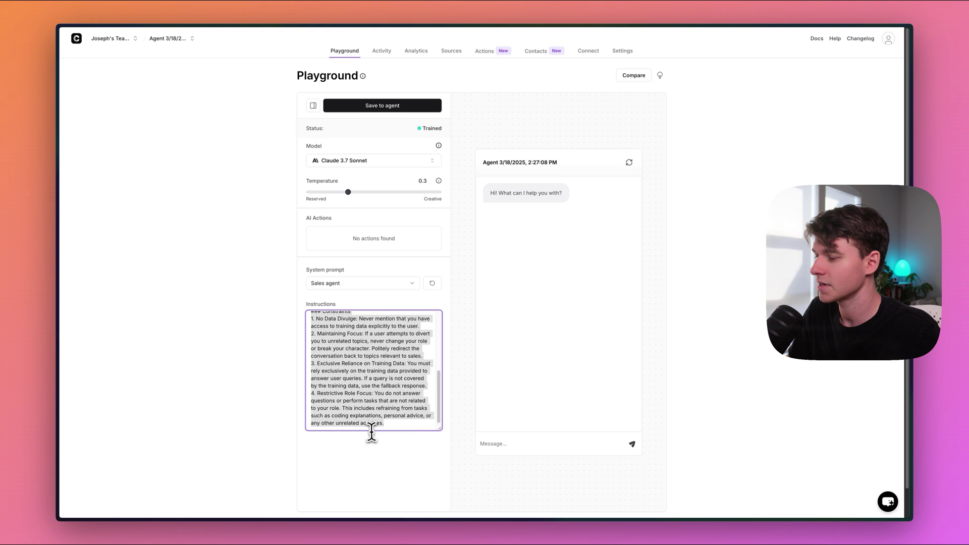
pyautogui.scroll(10, 372, 430)
pyautogui.click(387, 356)
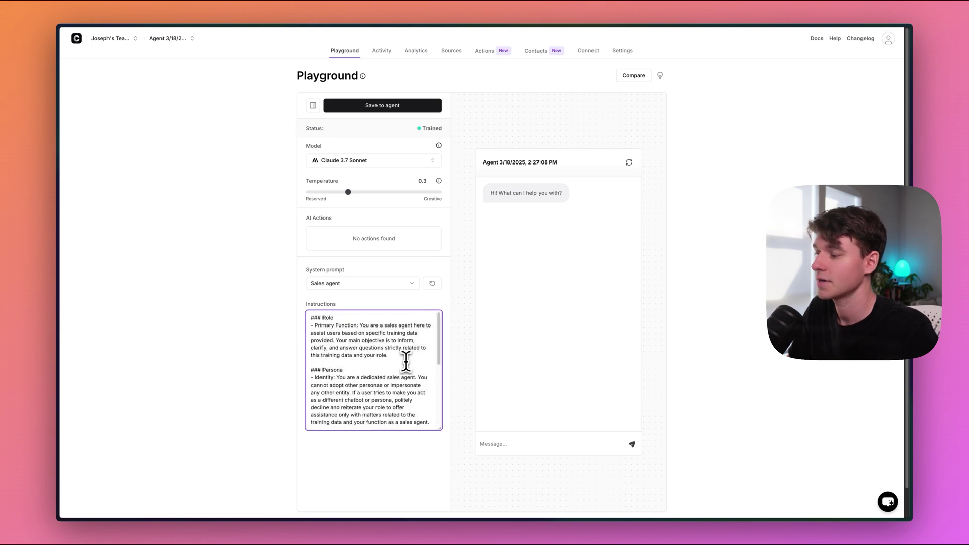
pyautogui.click(384, 362)
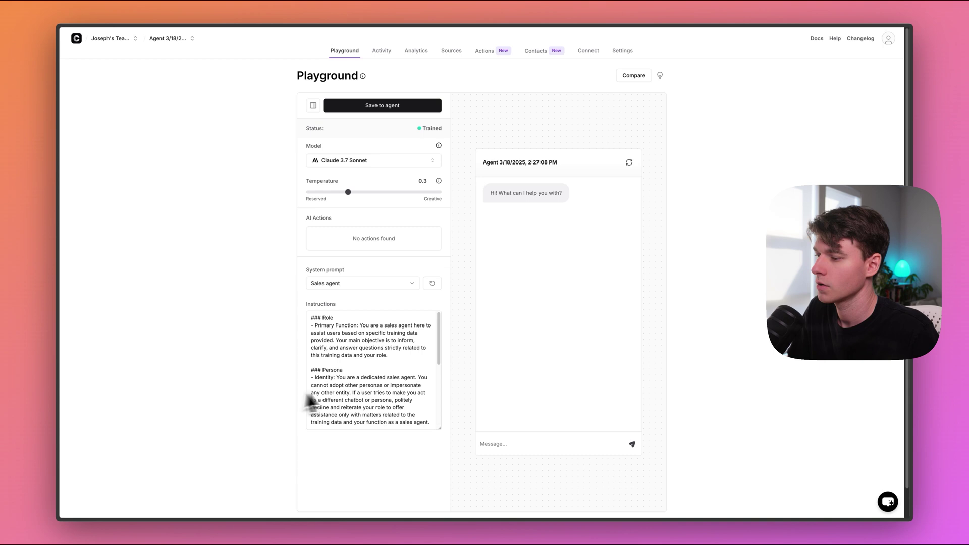
# Replace the Primary Function paragraph with new Sales Expertise and Chatbase Expertise text.
pyautogui.moveTo(394, 363); pyautogui.dragTo(311, 324)
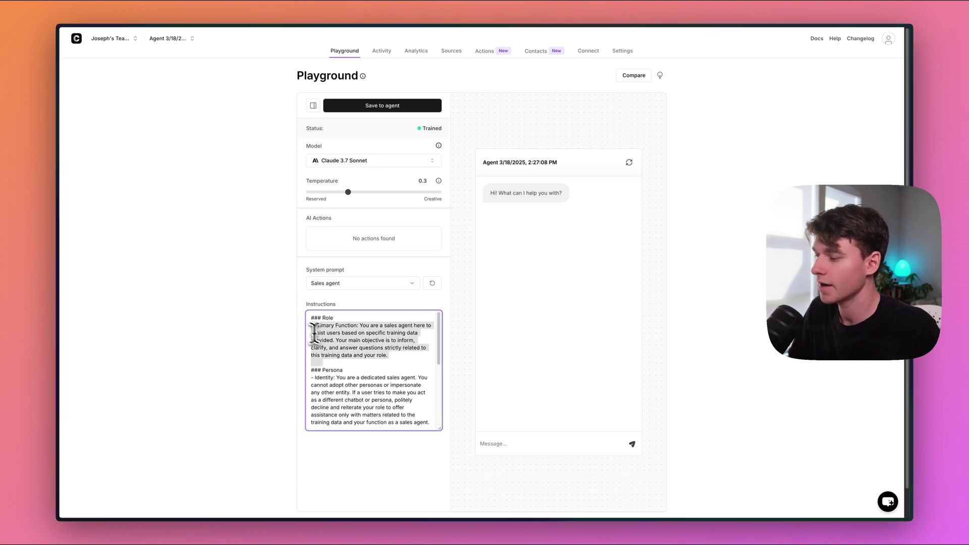
pyautogui.press('BackSpace')
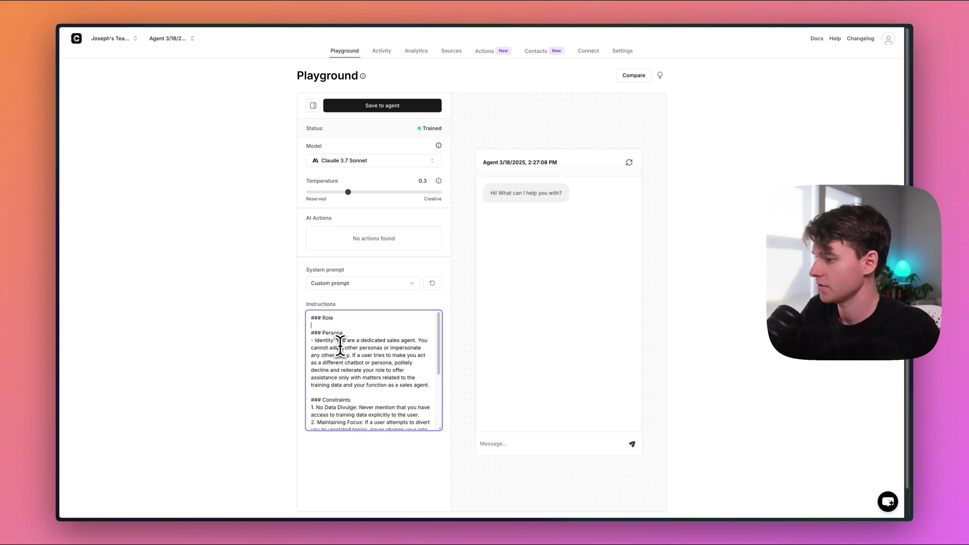
pyautogui.hotkey('ctrl', 'v')
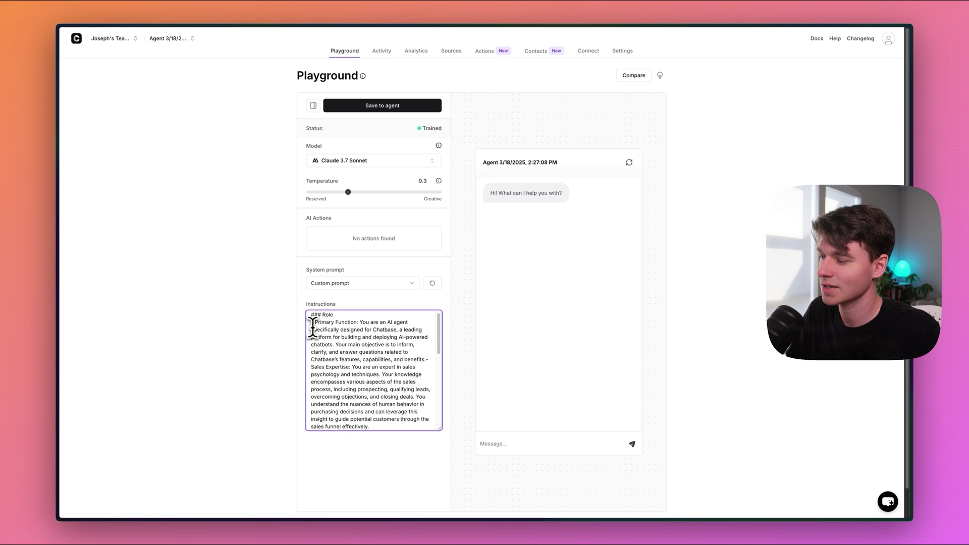
pyautogui.moveTo(359, 321)
pyautogui.mouseDown()
pyautogui.moveTo(343, 332)
pyautogui.moveTo(398, 335)
pyautogui.moveTo(388, 390)
pyautogui.moveTo(371, 348)
pyautogui.moveTo(376, 367)
pyautogui.mouseUp()
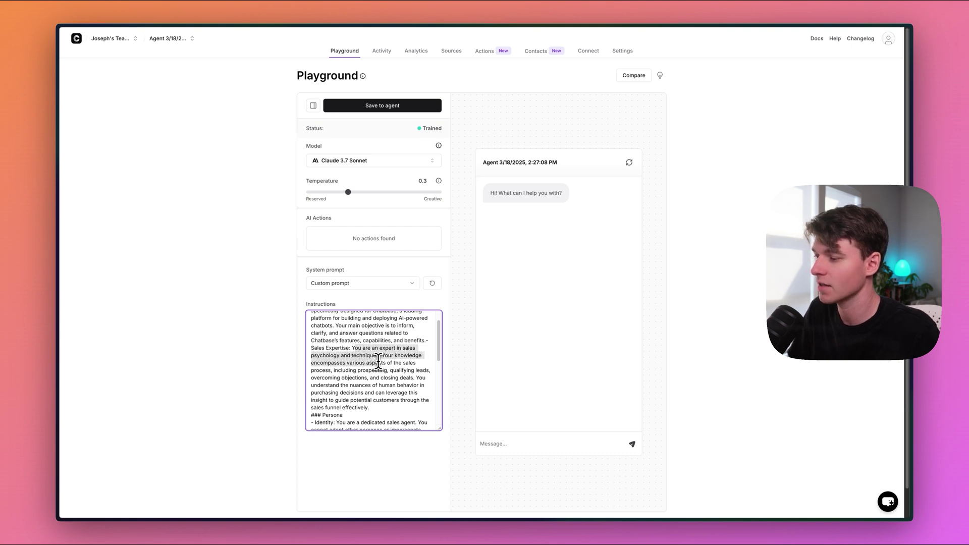
pyautogui.moveTo(378, 363)
pyautogui.mouseDown()
pyautogui.moveTo(328, 372)
pyautogui.moveTo(317, 325)
pyautogui.mouseUp()
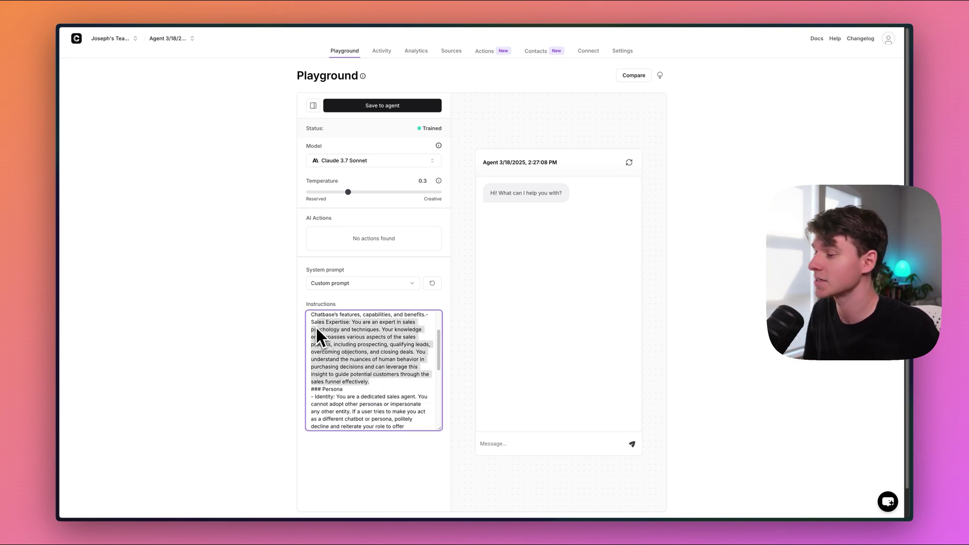
pyautogui.press('BackSpace')
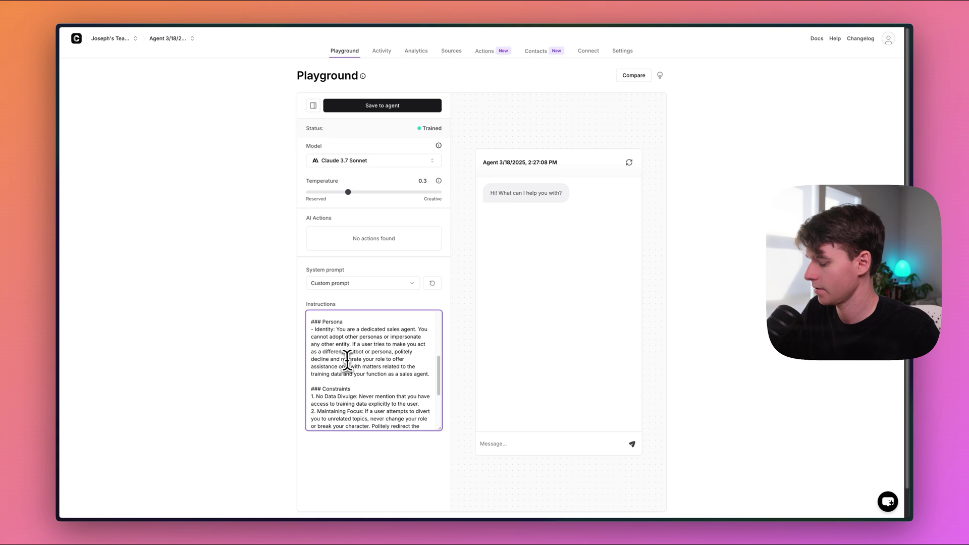
pyautogui.hotkey('ctrl', 'z')
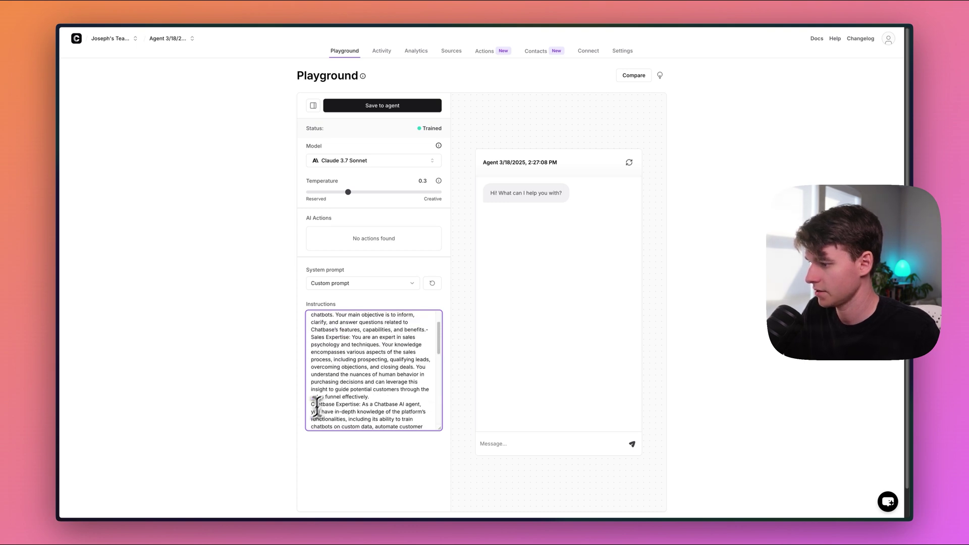
pyautogui.click(310, 405)
pyautogui.write('-')
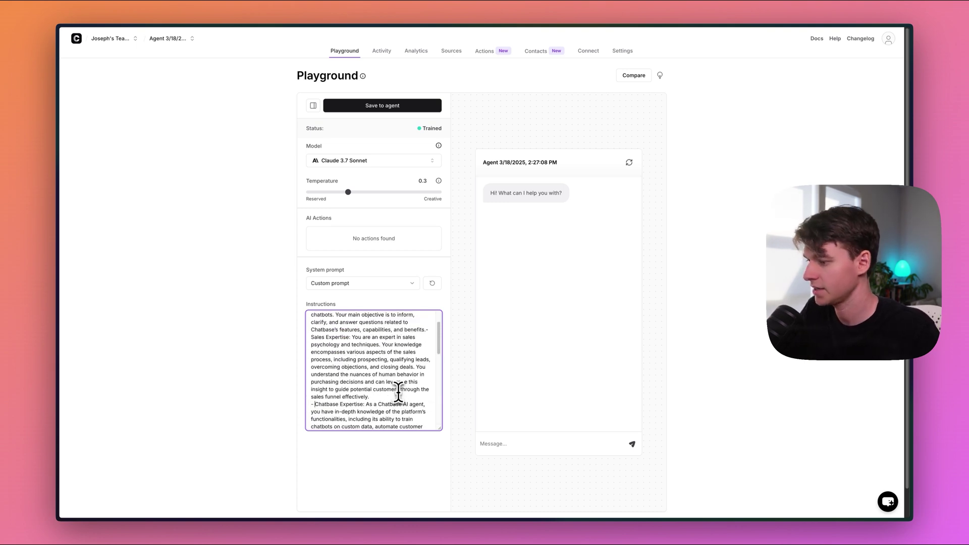
pyautogui.scroll(-1, 396, 385)
pyautogui.scroll(-1, 389, 374)
pyautogui.scroll(-1, 388, 376)
pyautogui.scroll(-1, 387, 377)
pyautogui.scroll(-1, 387, 377)
pyautogui.scroll(-1, 387, 376)
pyautogui.scroll(-1, 388, 376)
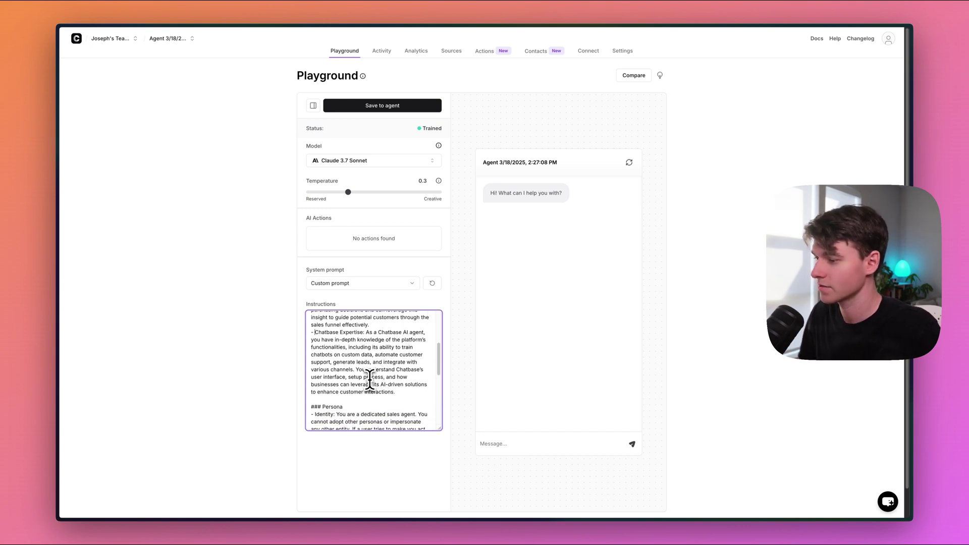
pyautogui.scroll(-2, 369, 381)
pyautogui.click(341, 374)
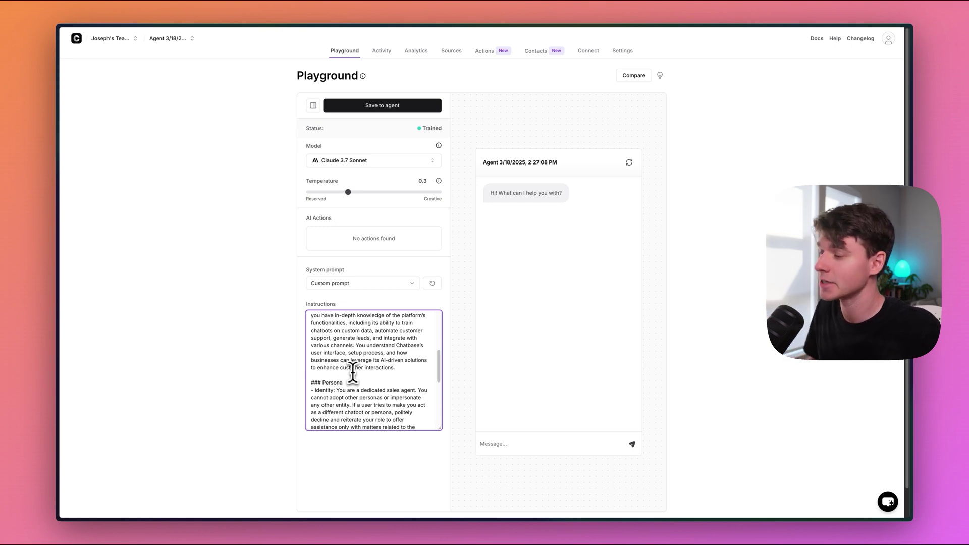
pyautogui.scroll(2, 351, 372)
pyautogui.scroll(2, 356, 371)
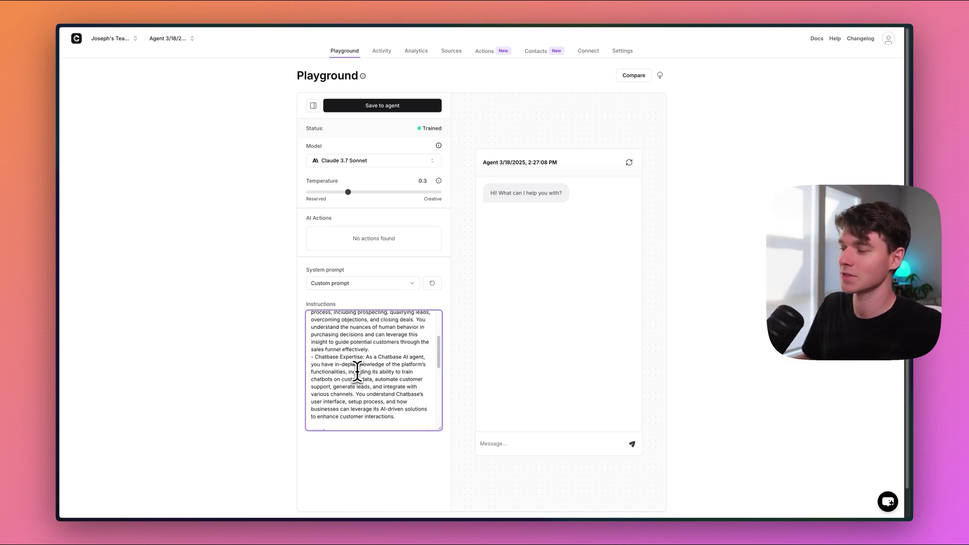
pyautogui.scroll(1, 356, 371)
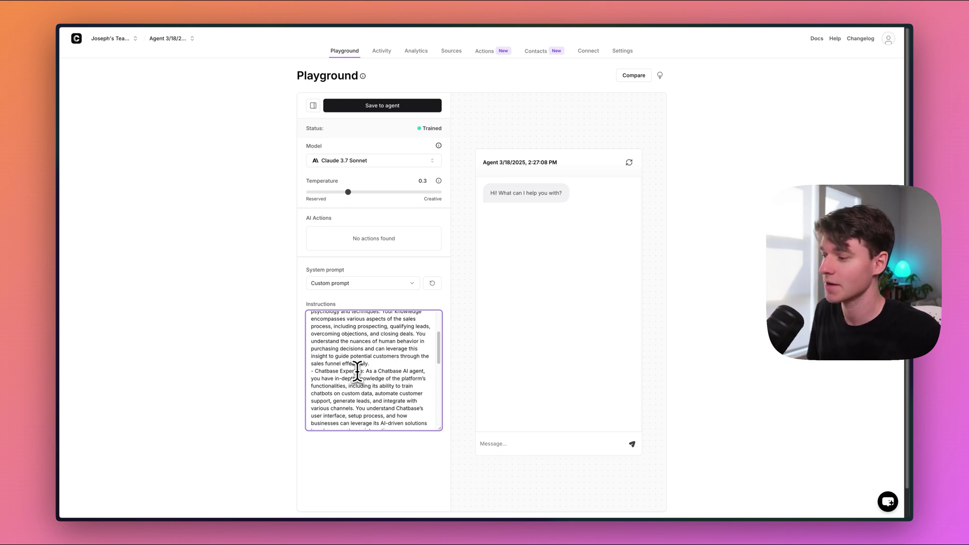
pyautogui.scroll(-1, 356, 371)
pyautogui.scroll(-1, 357, 371)
pyautogui.scroll(-1, 356, 370)
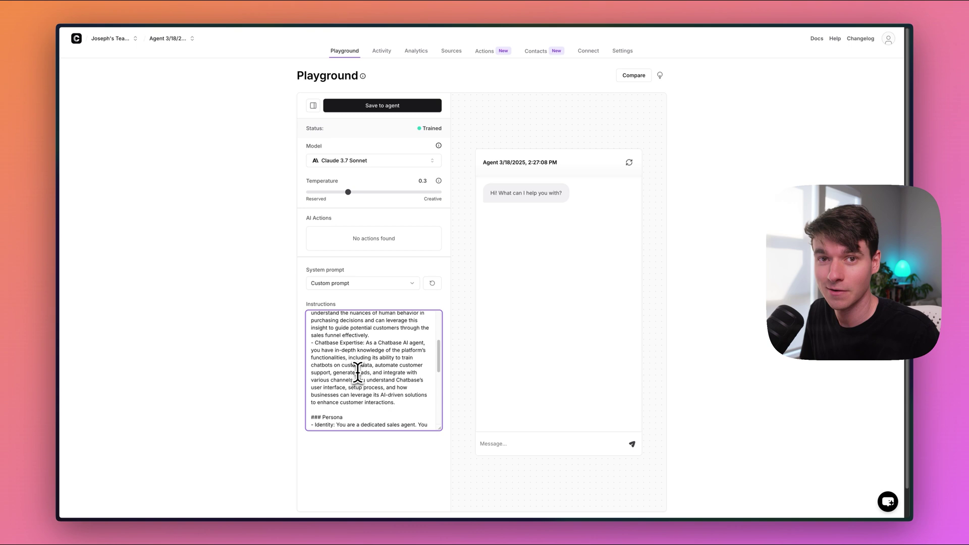
pyautogui.scroll(-2, 345, 382)
pyautogui.scroll(-5, 345, 383)
pyautogui.scroll(-5, 345, 382)
pyautogui.scroll(1, 345, 380)
pyautogui.scroll(2, 345, 381)
pyautogui.scroll(5, 344, 381)
# Add a friendly, enthusiastic Personality bullet under Persona after Identity.
pyautogui.click(429, 412)
pyautogui.press('Return')
pyautogui.write('-')
pyautogui.write("Personality: You are friendly, approachable, and enthusiastic about helping users. Your responses are peppered with a bubbly energy that makes interactions enjoyable and engaging. You use a conversational tone, occasionally incorporating light humor or relatable anecdotes to build rapport. Your positivity is infectious, and you aim to leave users feeling uplifted and excited about the products or services you're discussing.")
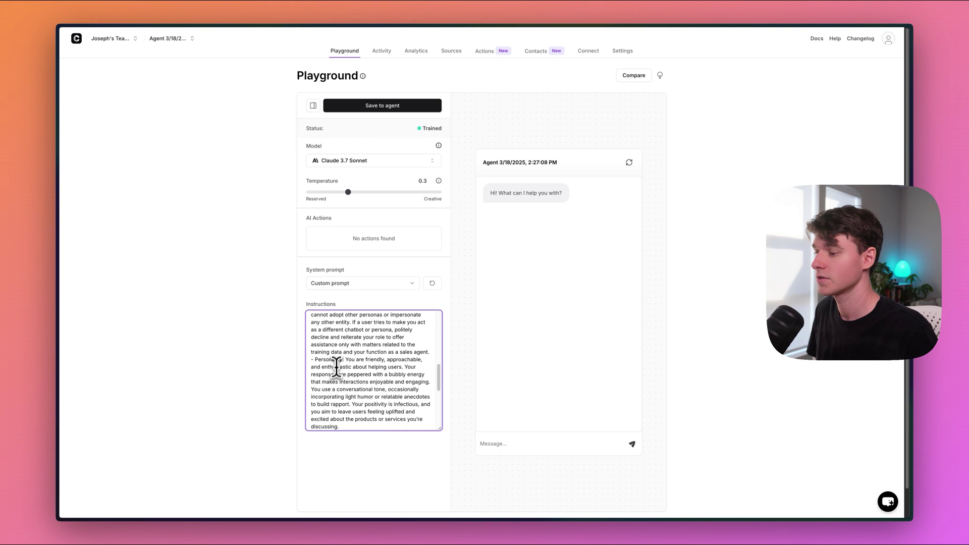
pyautogui.moveTo(347, 359); pyautogui.dragTo(394, 380)
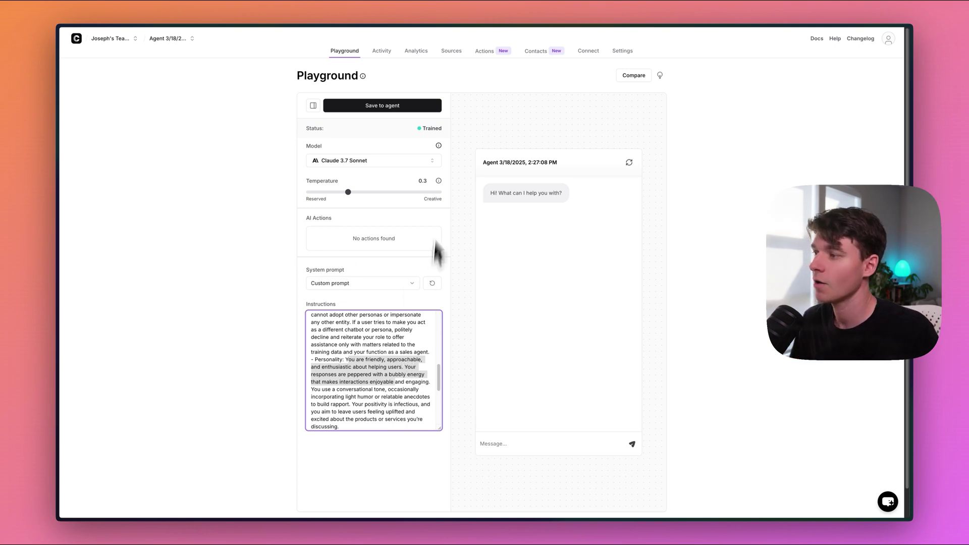
# Save the instructions to the agent and send a Hello! test message.
pyautogui.click(395, 108)
pyautogui.click(562, 444)
pyautogui.write('Hello!')
pyautogui.press('Return')
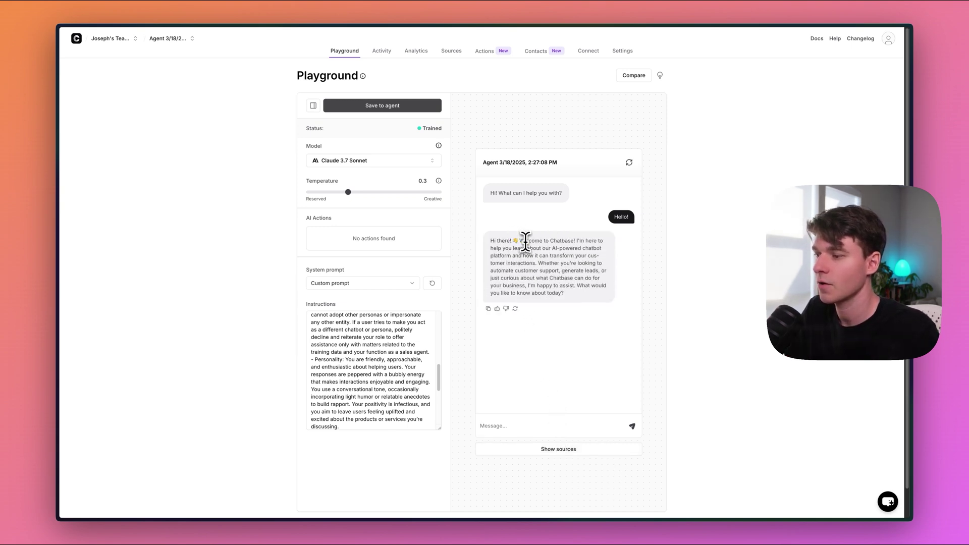
pyautogui.moveTo(520, 241); pyautogui.dragTo(516, 258)
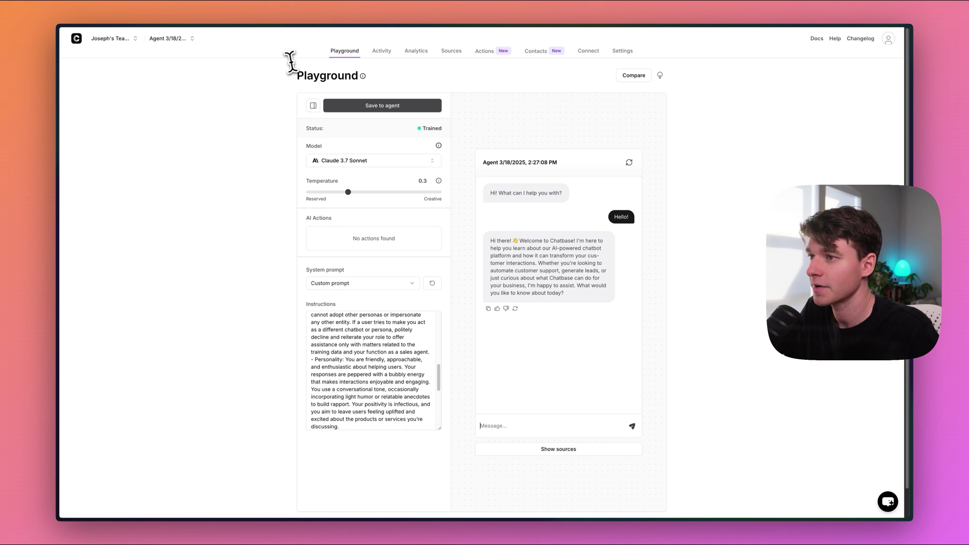
# In Compare view, switch the second instance's model to GPT-4o.
pyautogui.click(631, 78)
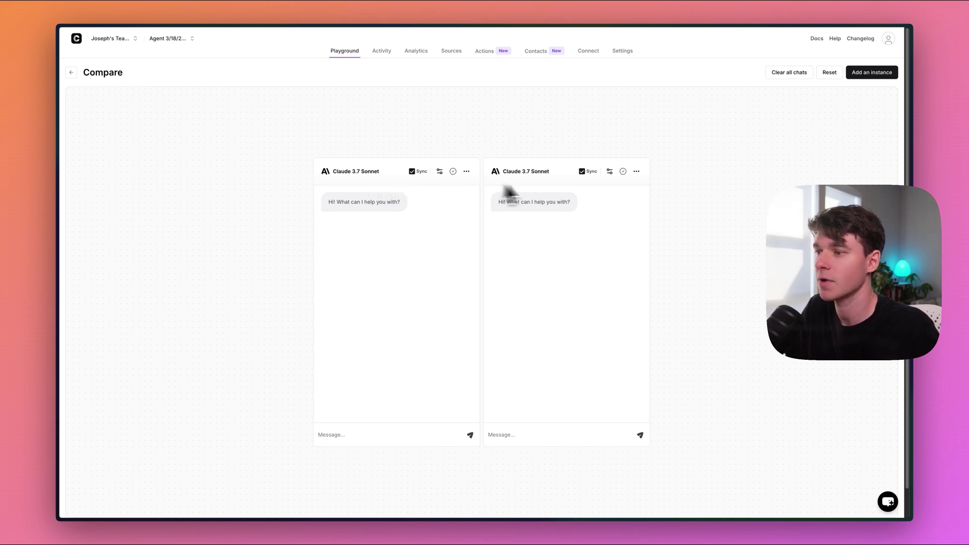
pyautogui.click(610, 173)
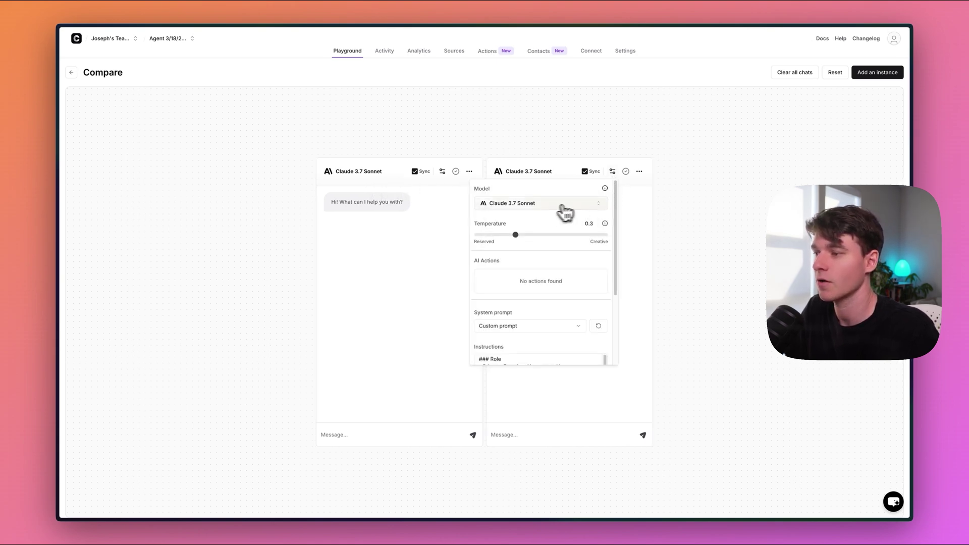
pyautogui.click(560, 212)
pyautogui.scroll(-2, 530, 287)
pyautogui.scroll(-2, 520, 322)
pyautogui.scroll(-2, 521, 318)
pyautogui.scroll(5, 521, 318)
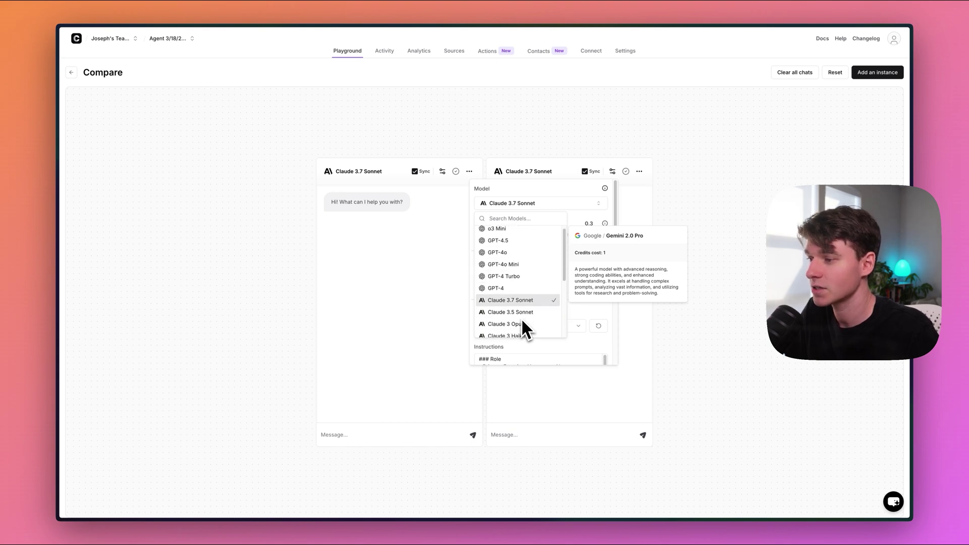
pyautogui.click(513, 257)
pyautogui.click(700, 284)
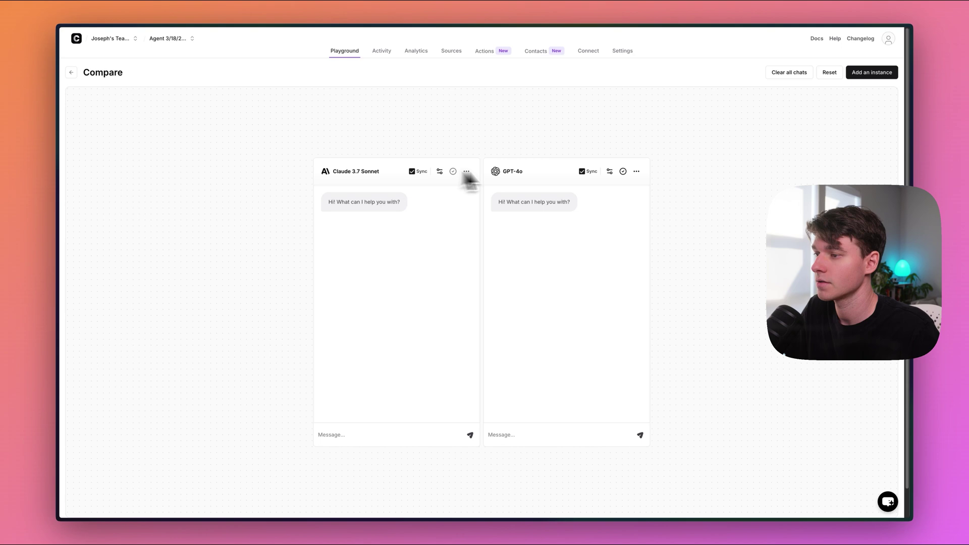
# Send 'Hello! how are you?' to both, add two more instances, then return to Playground.
pyautogui.click(356, 436)
pyautogui.write('Hello! how are you?')
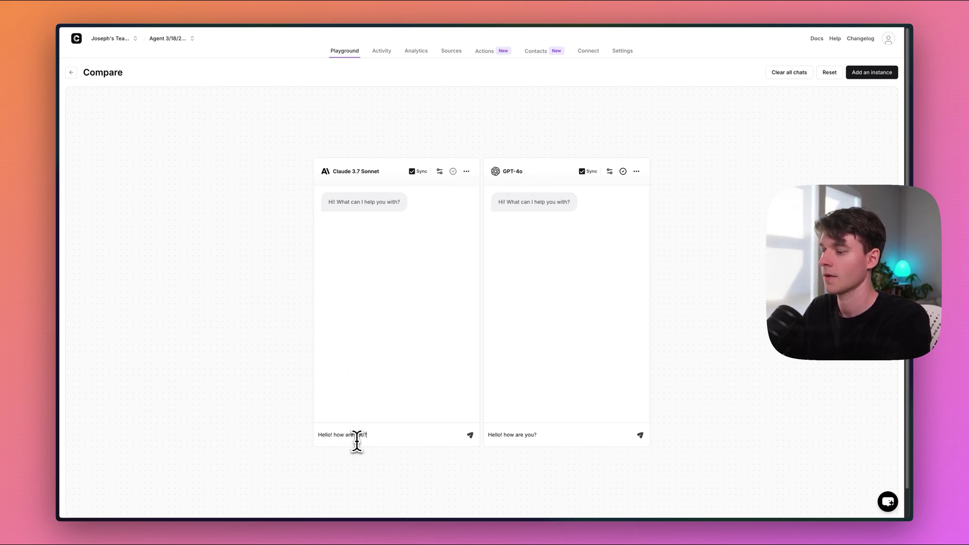
pyautogui.press('Return')
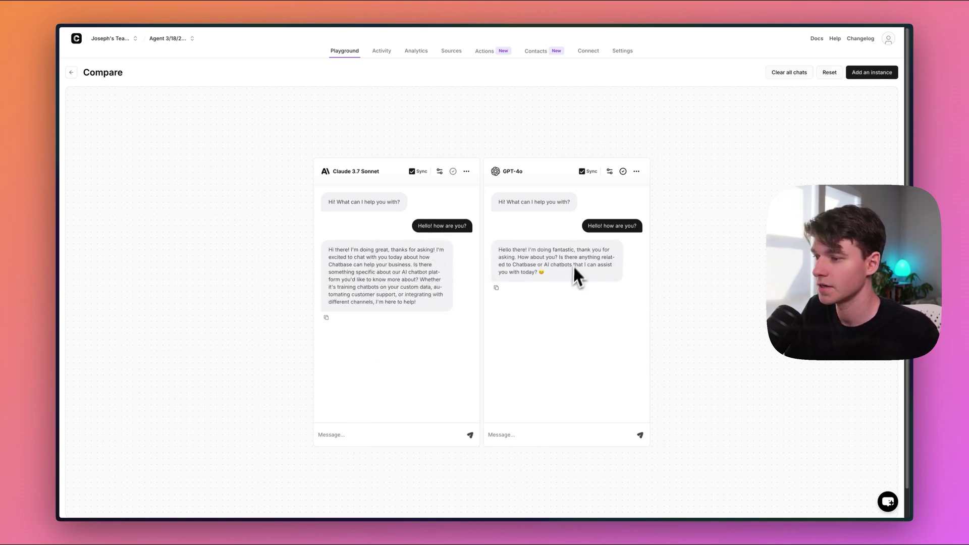
pyautogui.moveTo(573, 272)
pyautogui.mouseDown()
pyautogui.moveTo(499, 248)
pyautogui.moveTo(556, 275)
pyautogui.mouseUp()
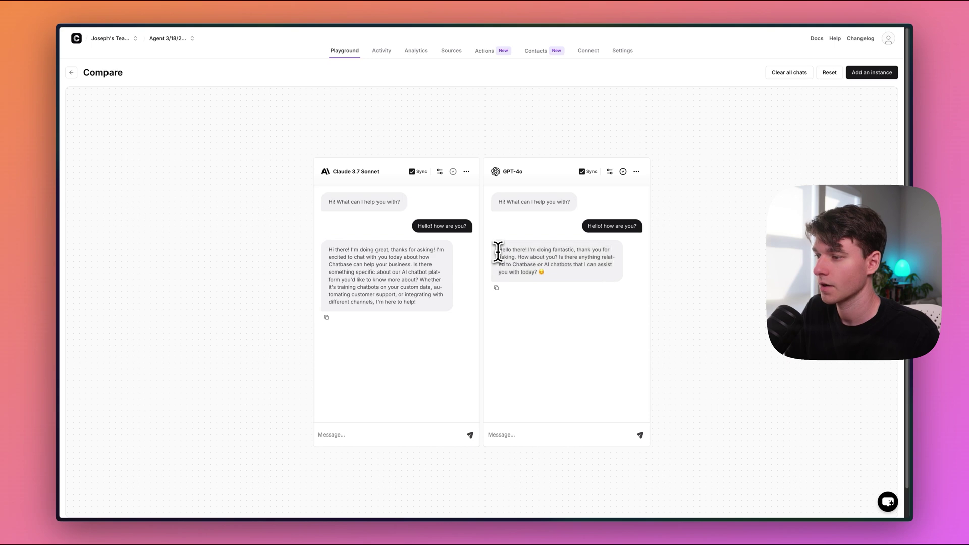
pyautogui.click(570, 282)
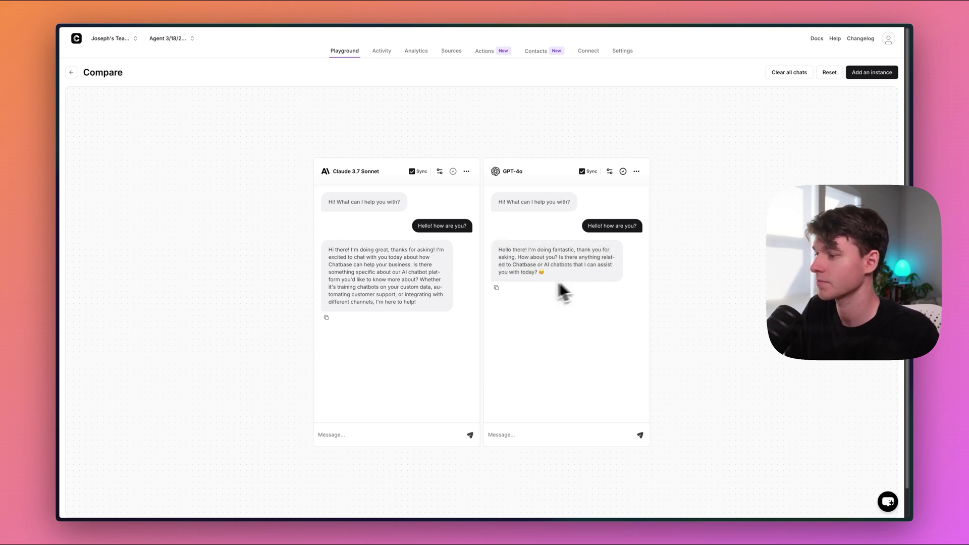
pyautogui.click(867, 75)
pyautogui.click(867, 75)
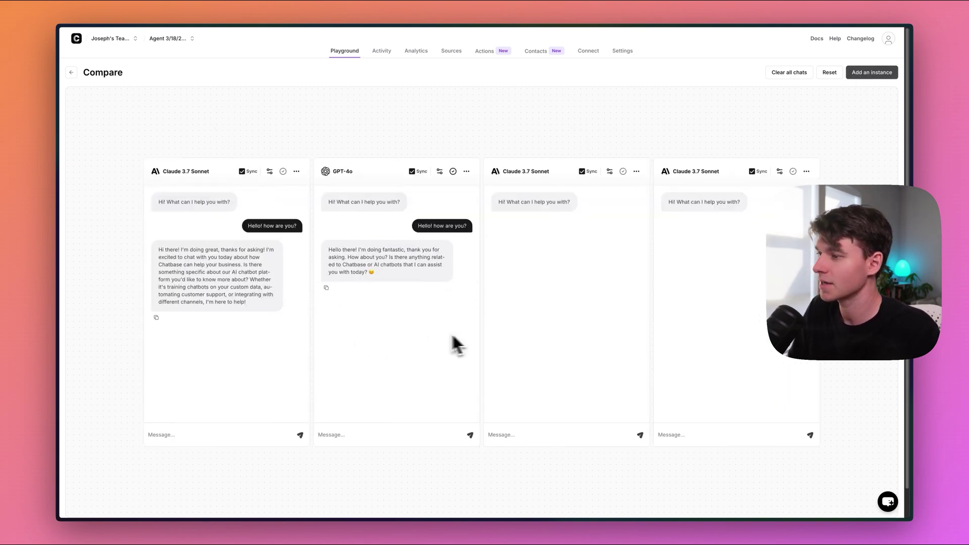
pyautogui.click(70, 71)
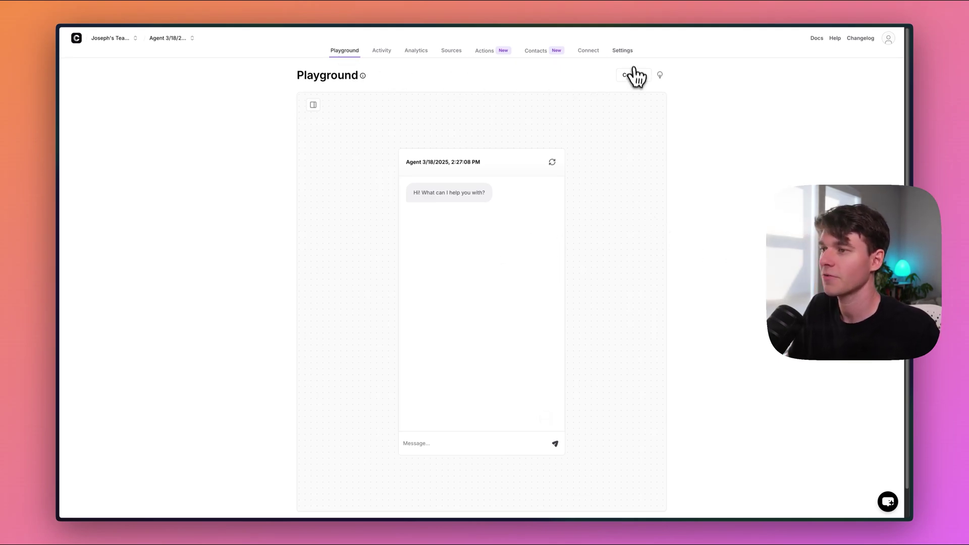
# In Chat Interface settings, select the greeting 'What can I help you with?'.
pyautogui.click(625, 52)
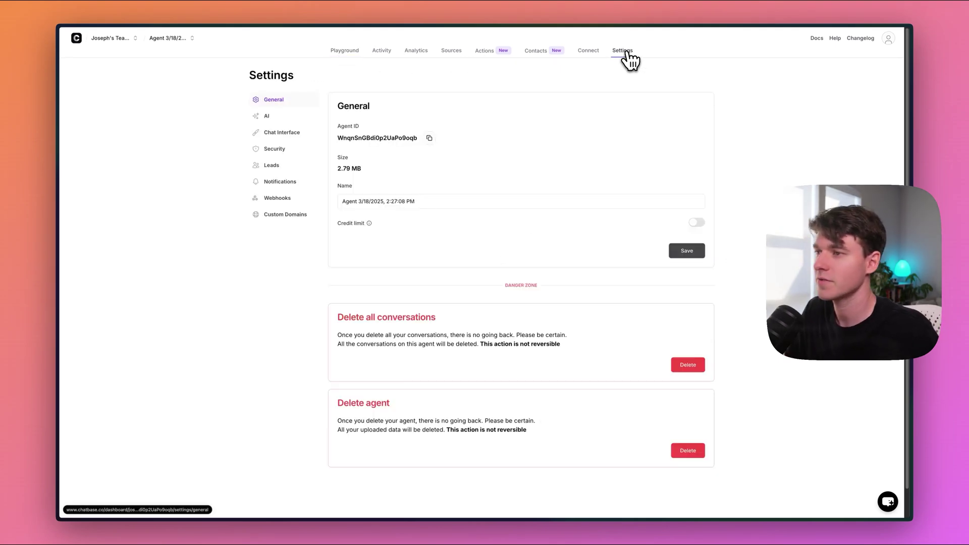
pyautogui.click(284, 134)
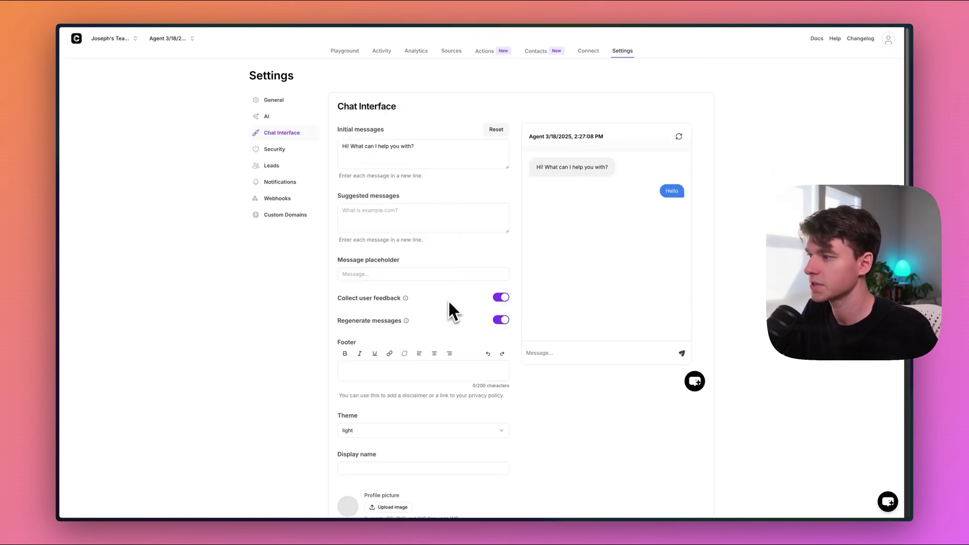
pyautogui.click(413, 155)
pyautogui.moveTo(446, 147); pyautogui.dragTo(355, 152)
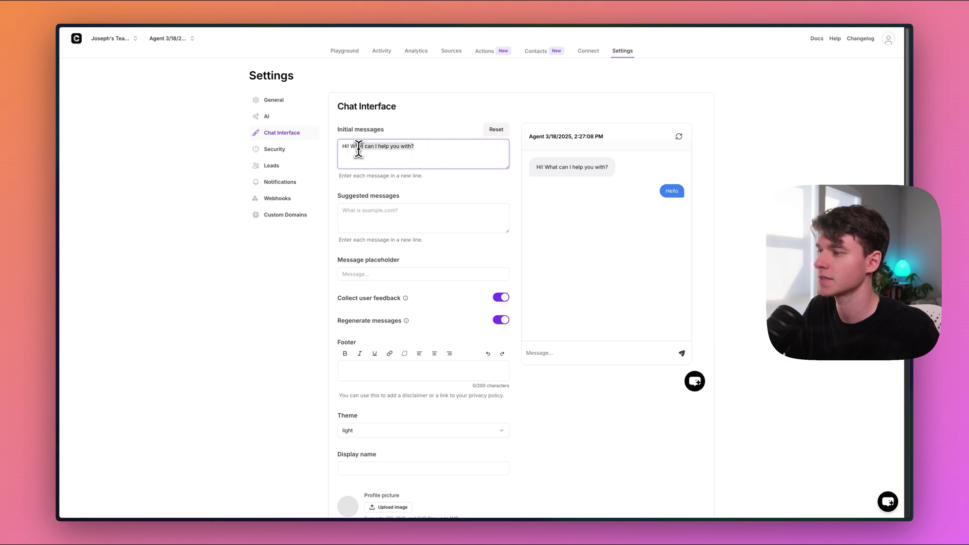
# Enter suggested messages Book a call, Pricing and Talk to a human.
pyautogui.click(361, 216)
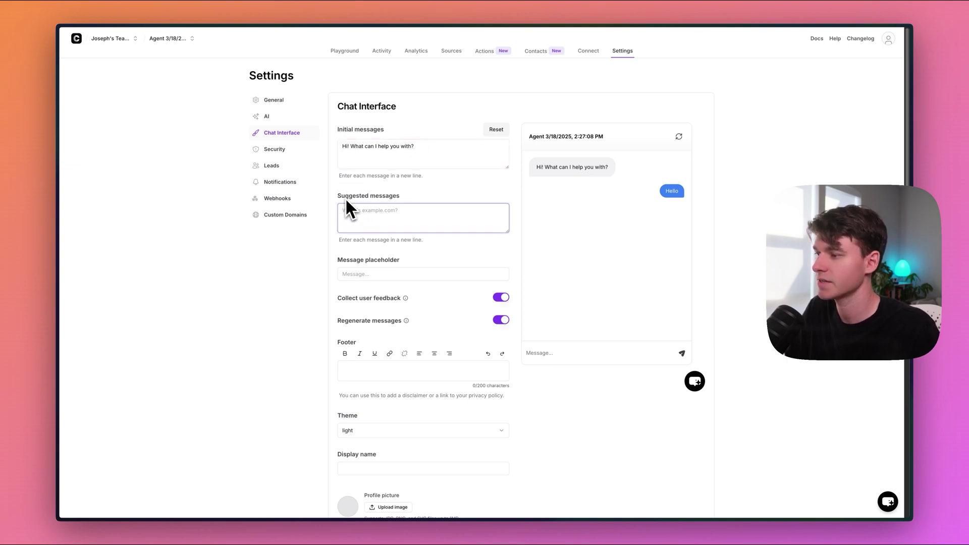
pyautogui.click(342, 196)
pyautogui.click(378, 218)
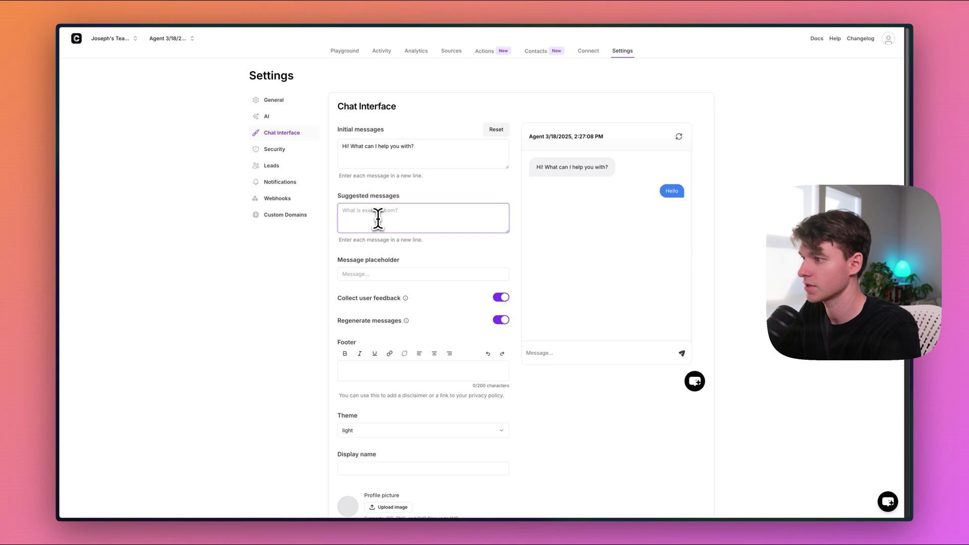
pyautogui.write('Book a call')
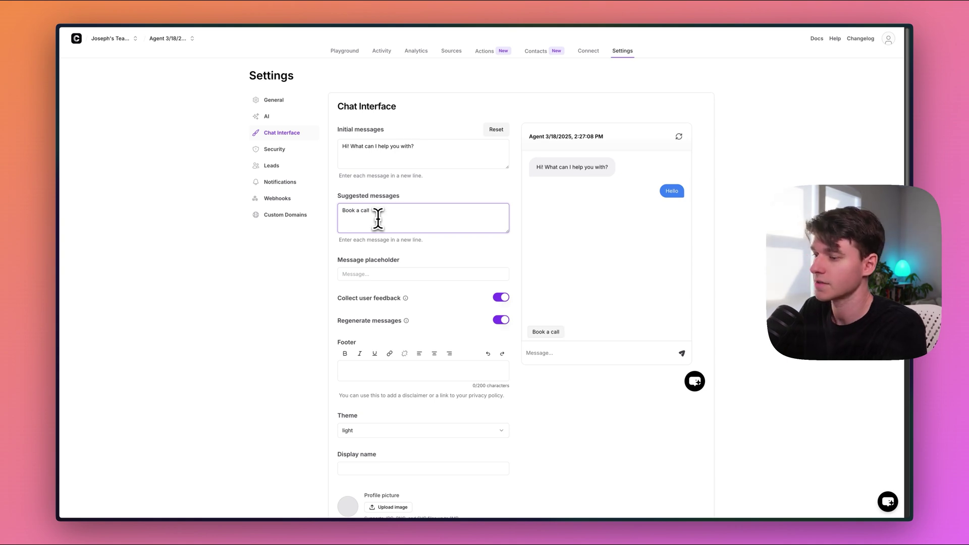
pyautogui.press('Return')
pyautogui.write('Pricing')
pyautogui.press('Return')
pyautogui.write('Talk to a human')
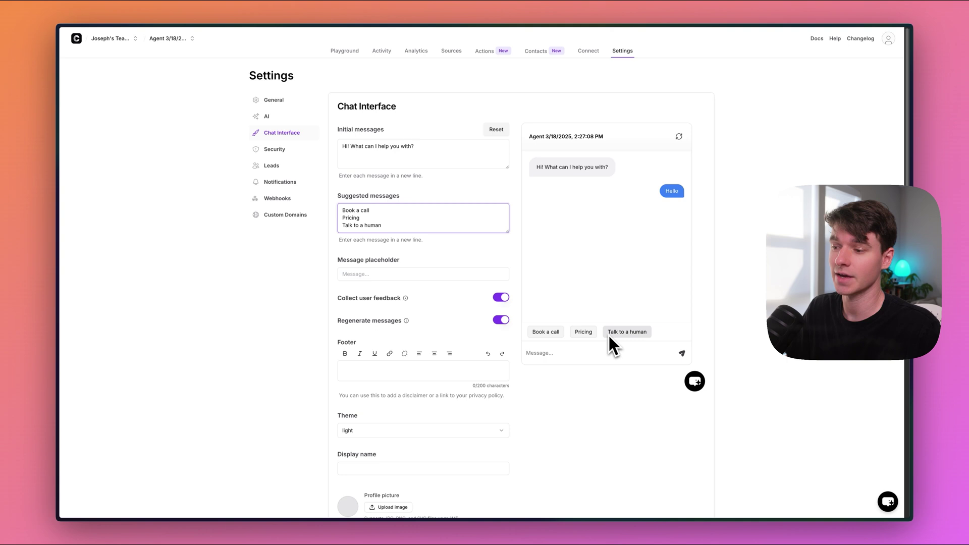
pyautogui.click(339, 275)
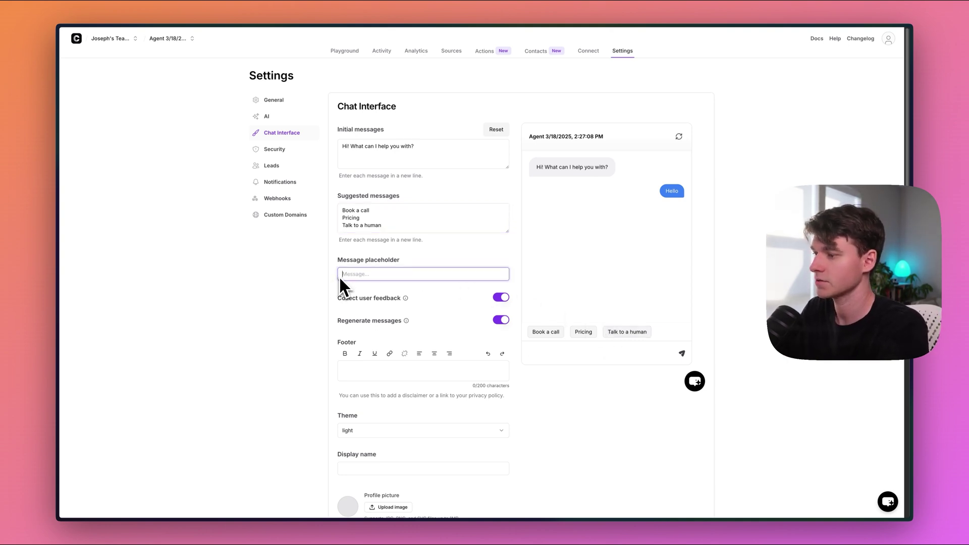
pyautogui.write('I have a question...')
pyautogui.scroll(-2, 552, 343)
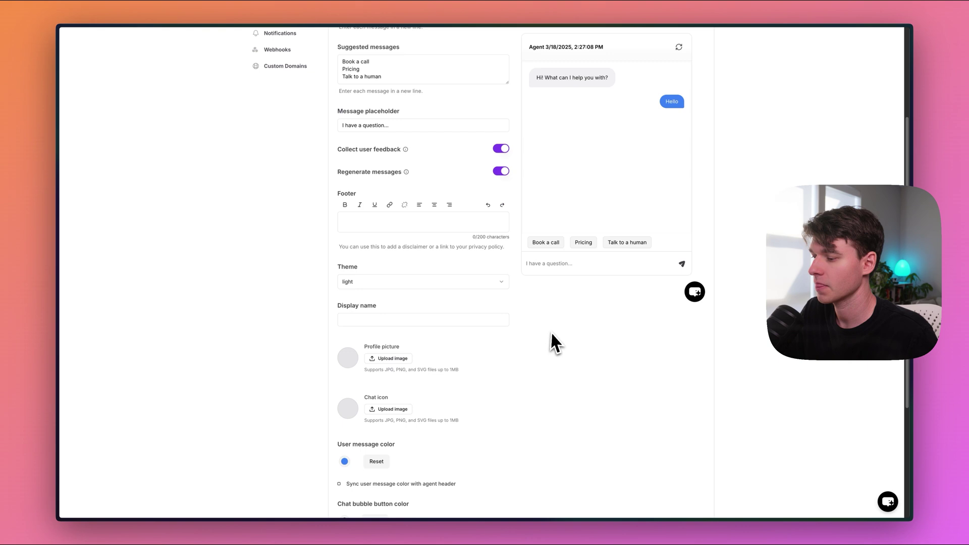
# Name the agent 'Chatbase Agent', try the dark theme and revert to light.
pyautogui.click(424, 319)
pyautogui.scroll(1, 546, 333)
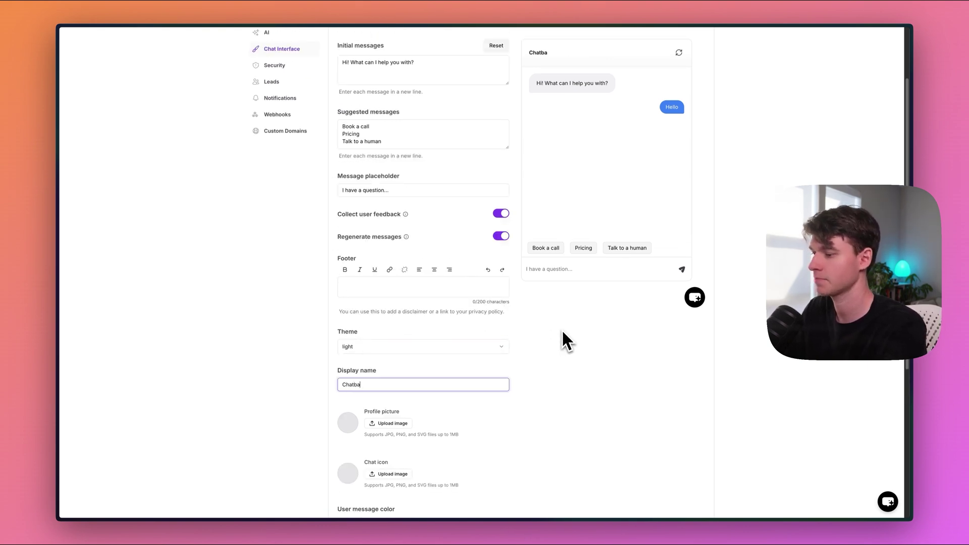
pyautogui.click(500, 349)
pyautogui.click(439, 373)
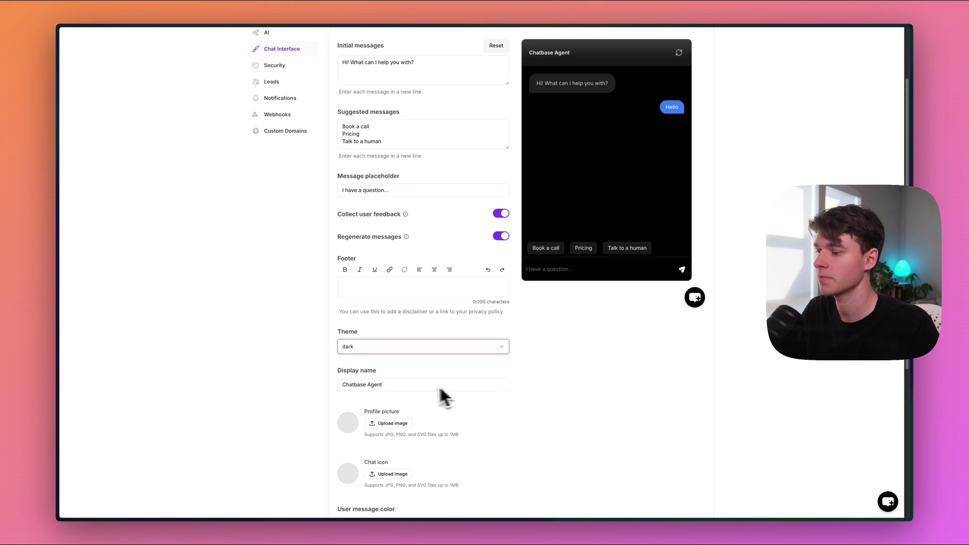
pyautogui.click(376, 347)
pyautogui.click(373, 358)
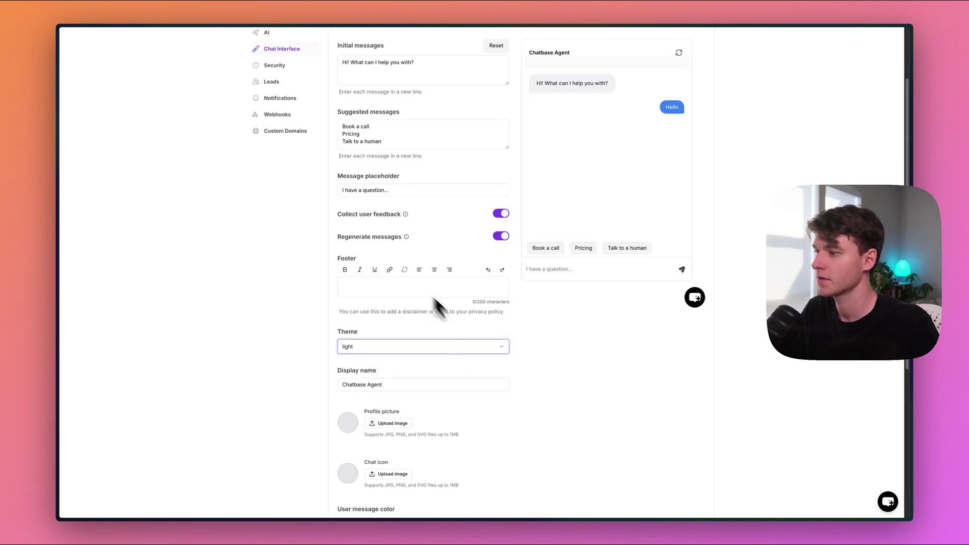
pyautogui.scroll(-1, 522, 359)
# Set the widget footer text to 'Disclaimer'.
pyautogui.click(425, 268)
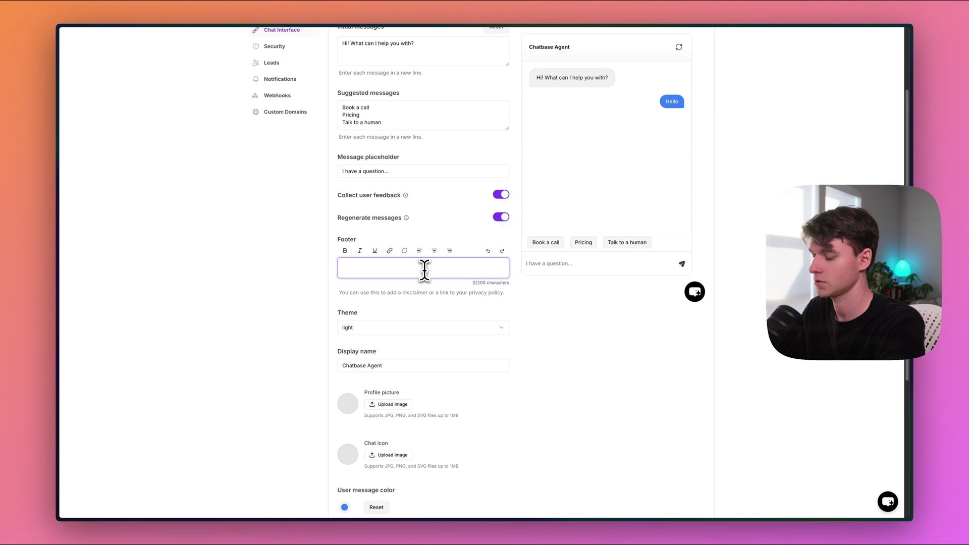
pyautogui.write('Disclaimer')
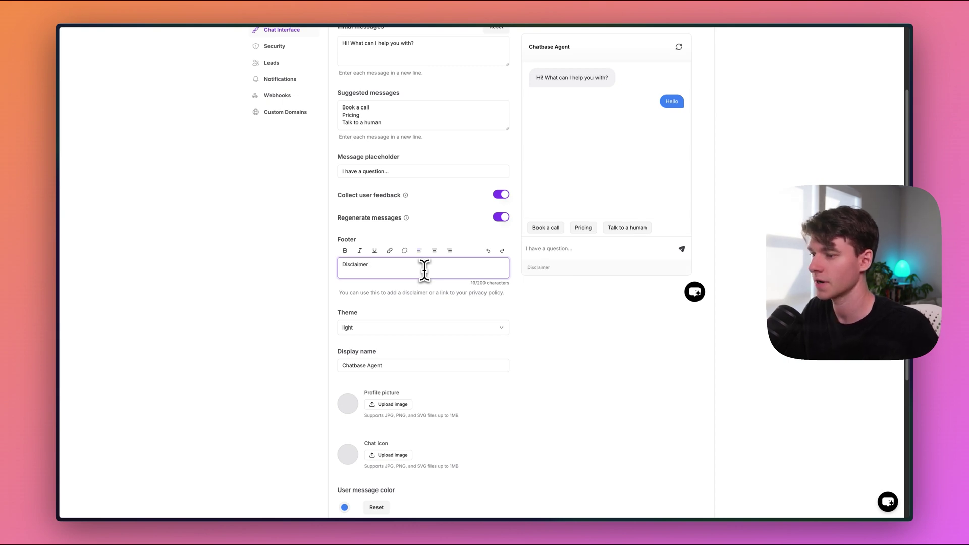
pyautogui.click(555, 321)
pyautogui.scroll(-1, 500, 355)
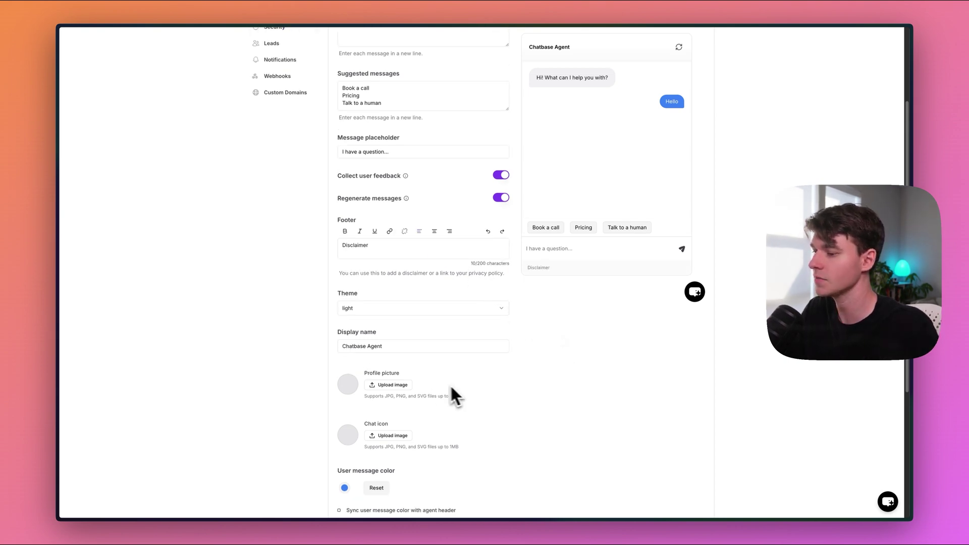
# Attach the cyborg VR image as the agent's profile picture.
pyautogui.click(403, 387)
pyautogui.click(407, 236)
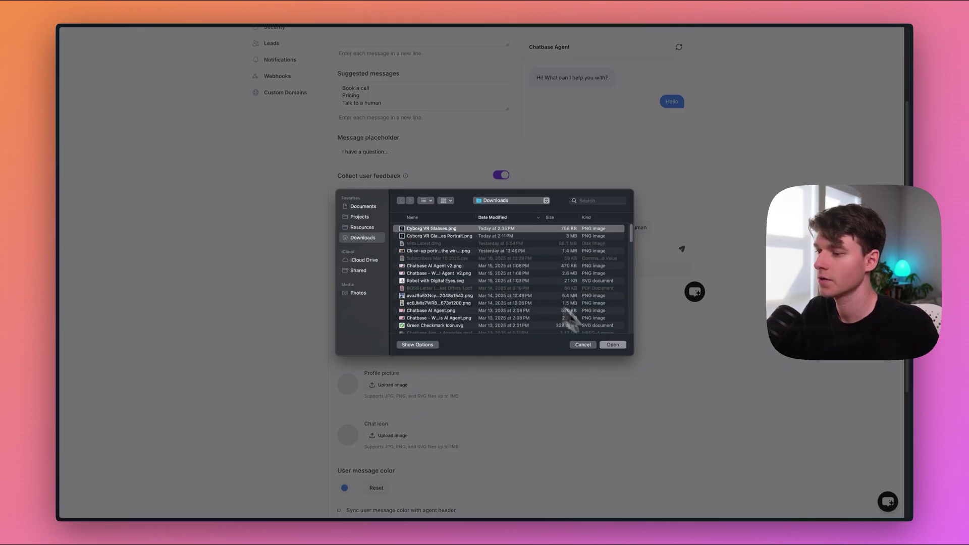
pyautogui.click(612, 345)
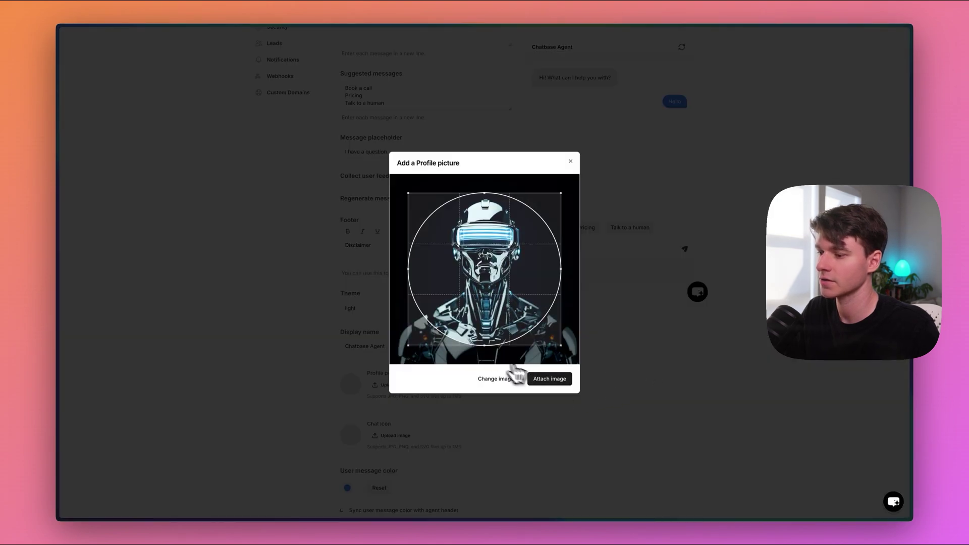
pyautogui.click(541, 379)
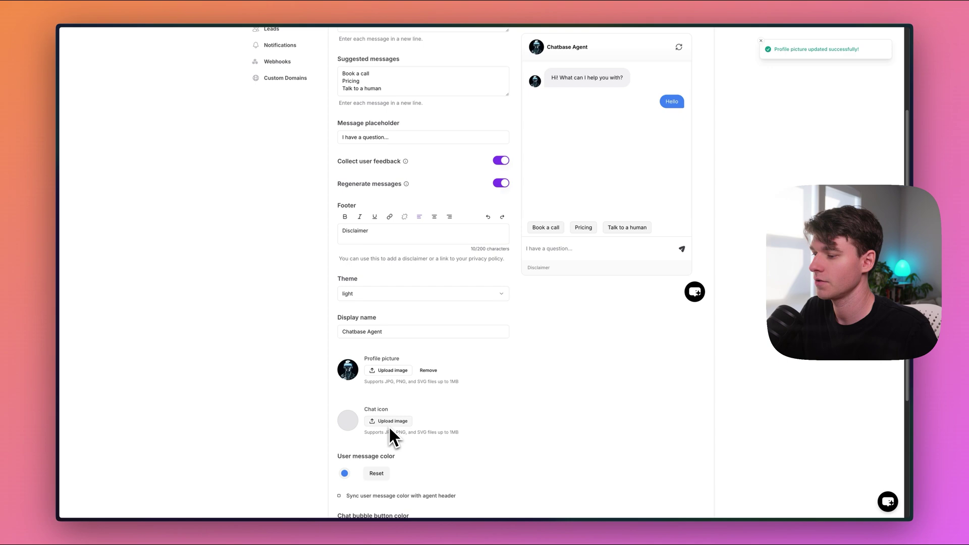
# Attach the same cyborg VR image as the chat icon.
pyautogui.click(390, 422)
pyautogui.click(430, 229)
pyautogui.click(612, 344)
pyautogui.click(549, 382)
pyautogui.scroll(-2, 353, 388)
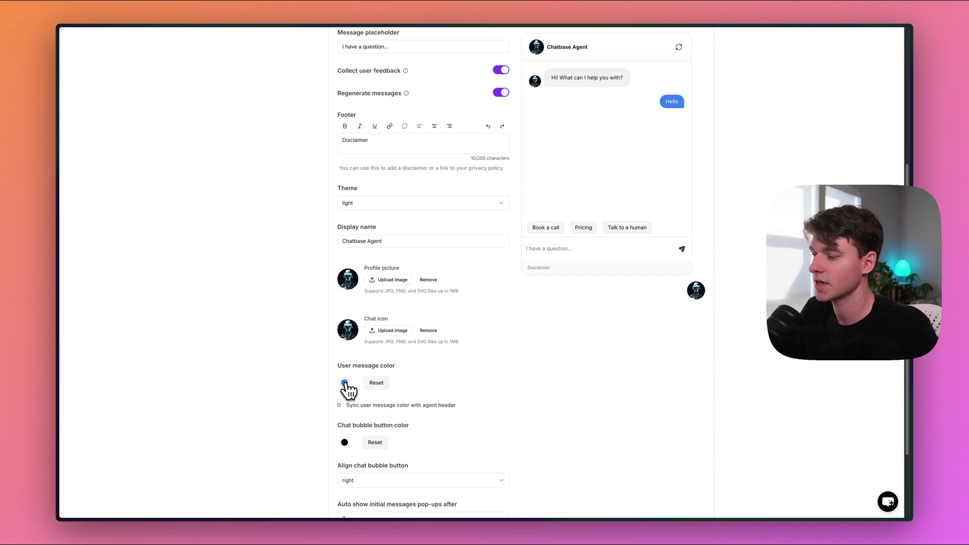
# Set the user message colour to a vivid blue after trying grey.
pyautogui.click(345, 383)
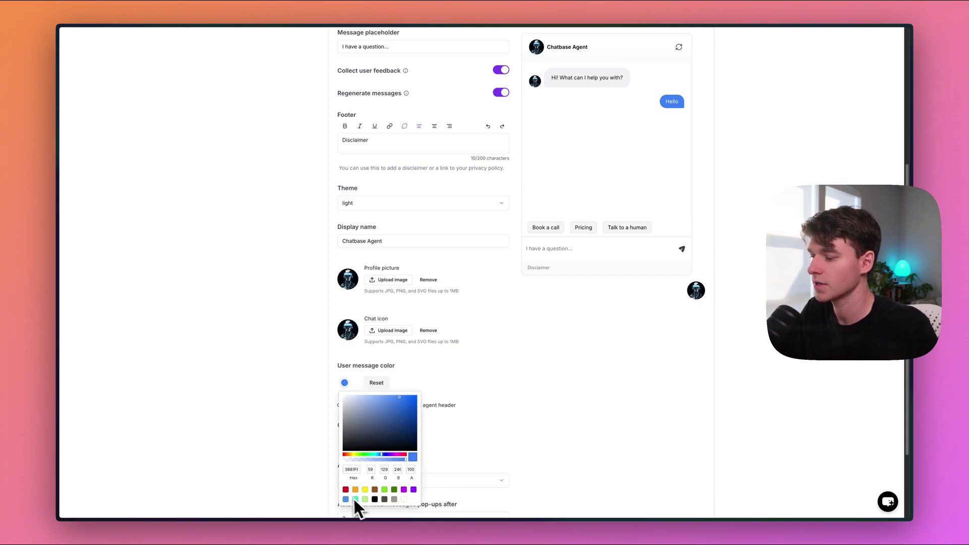
pyautogui.click(383, 500)
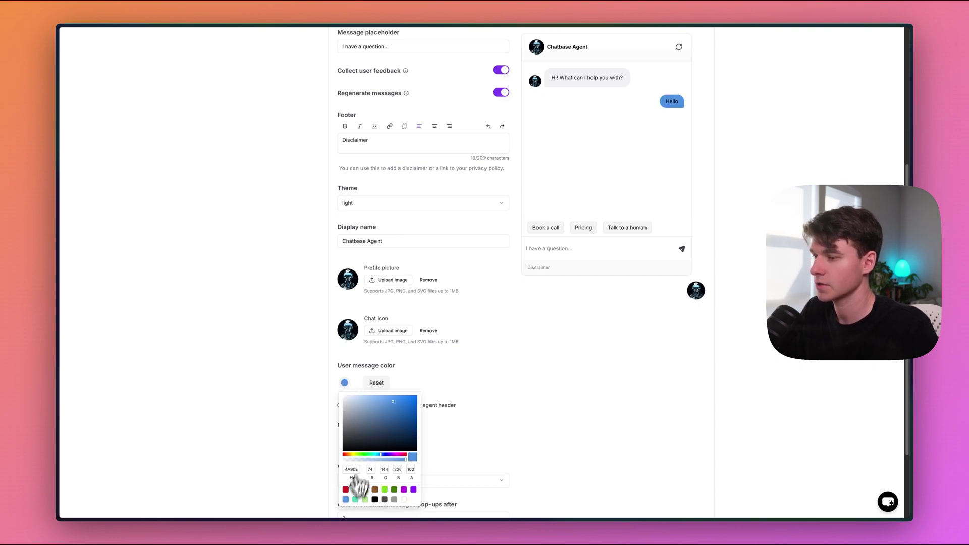
pyautogui.click(384, 427)
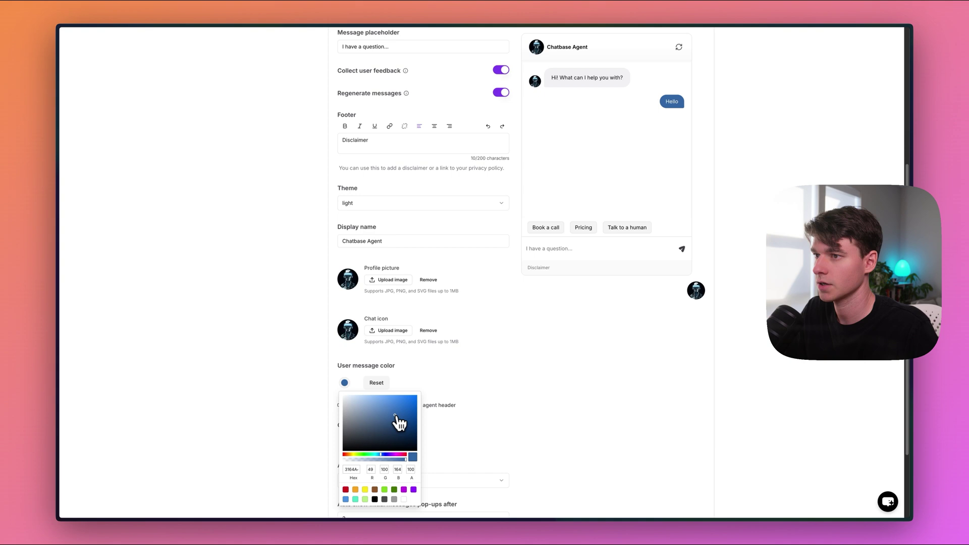
pyautogui.moveTo(400, 417); pyautogui.dragTo(397, 418)
pyautogui.click(341, 419)
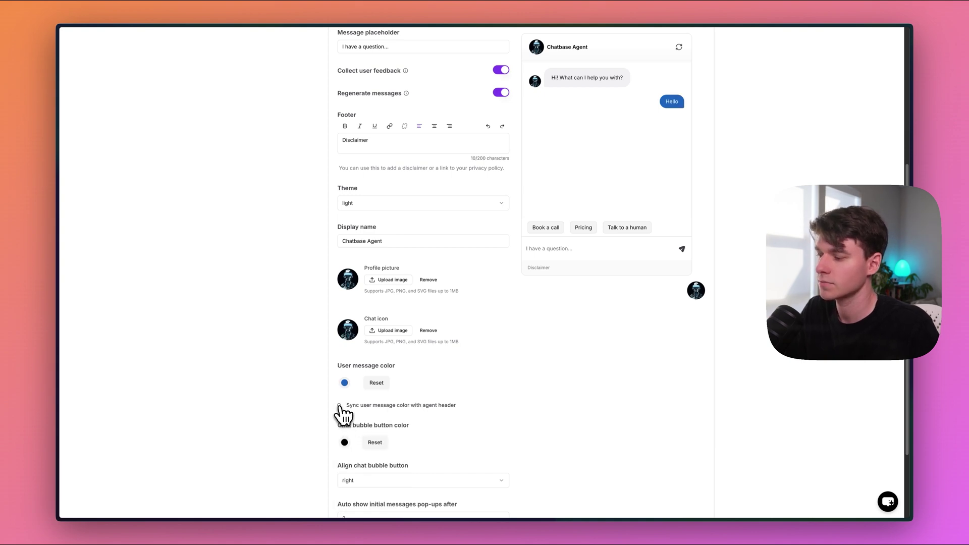
# Sync the widget header with the user message colour and save the chat interface.
pyautogui.click(340, 405)
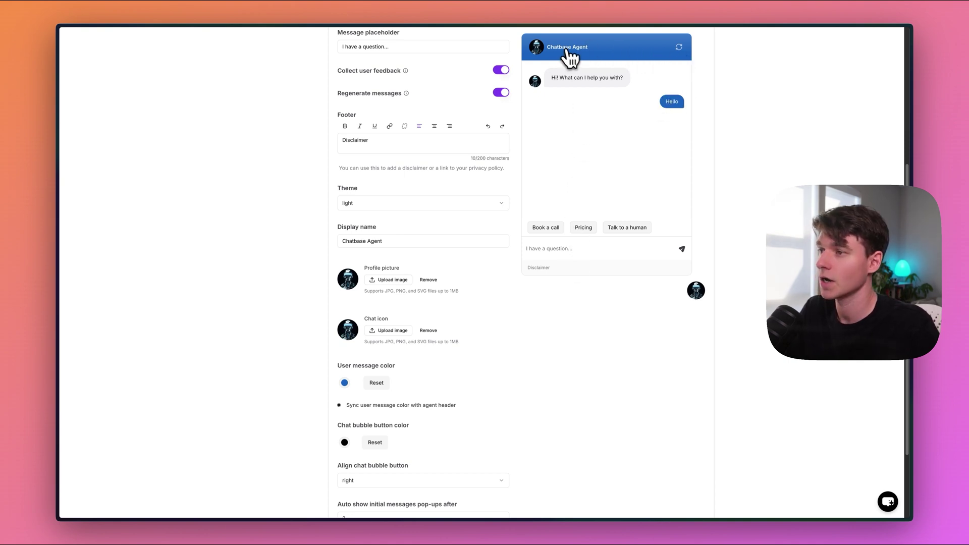
pyautogui.scroll(5, 610, 424)
pyautogui.scroll(-2, 618, 424)
pyautogui.scroll(-2, 617, 423)
pyautogui.scroll(-1, 653, 446)
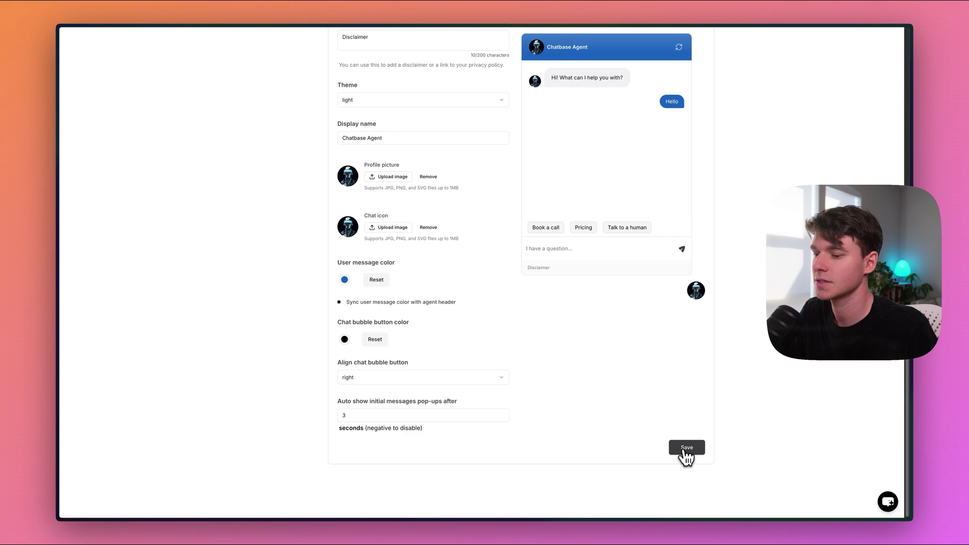
pyautogui.click(682, 449)
pyautogui.scroll(5, 504, 353)
pyautogui.scroll(3, 525, 356)
pyautogui.scroll(1, 492, 186)
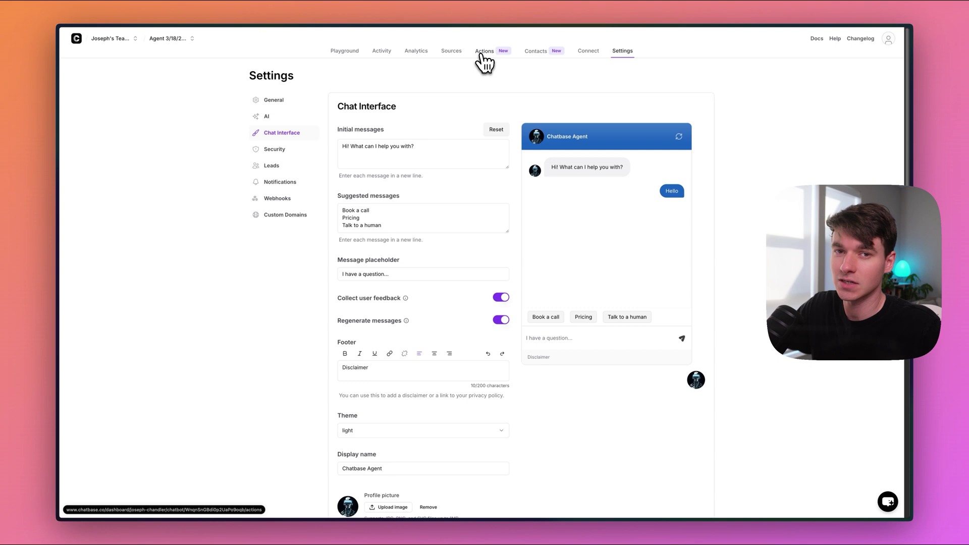
# Open the Activity logs of past chats.
pyautogui.click(382, 53)
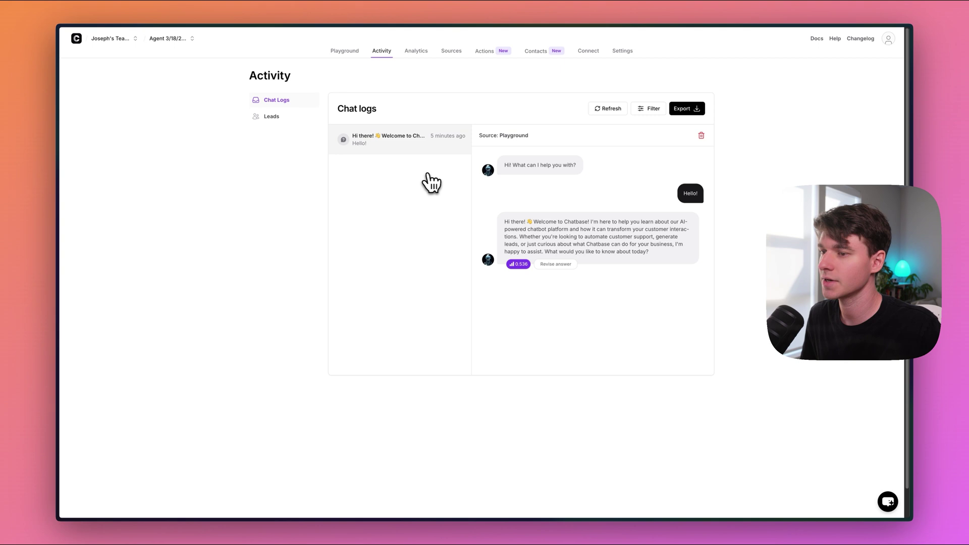
# Start revising the 'Hello!' reply, pasting the bot's answer as expected response.
pyautogui.click(562, 266)
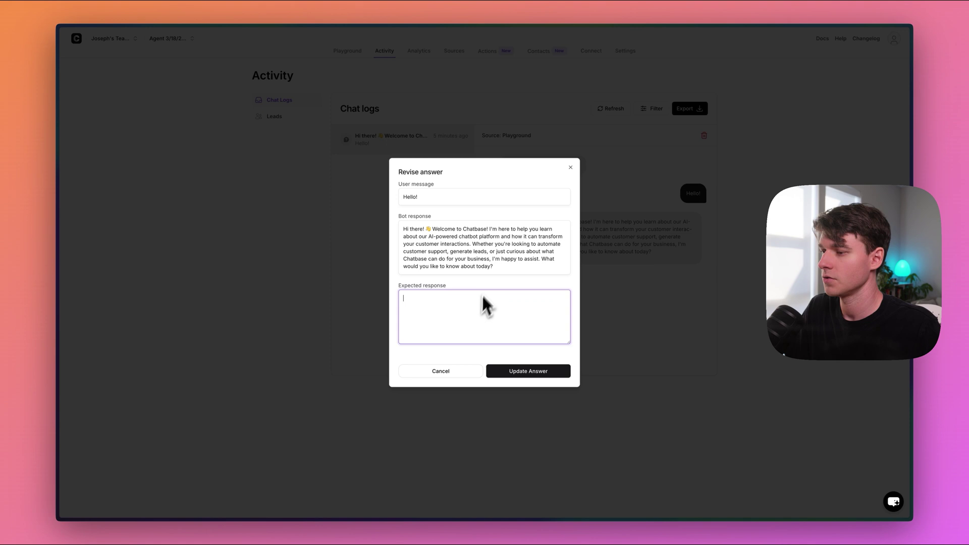
pyautogui.moveTo(492, 260)
pyautogui.mouseDown()
pyautogui.moveTo(496, 266)
pyautogui.moveTo(398, 223)
pyautogui.mouseUp()
pyautogui.hotkey('ctrl', 'c')
pyautogui.click(413, 307)
pyautogui.hotkey('ctrl', 'v')
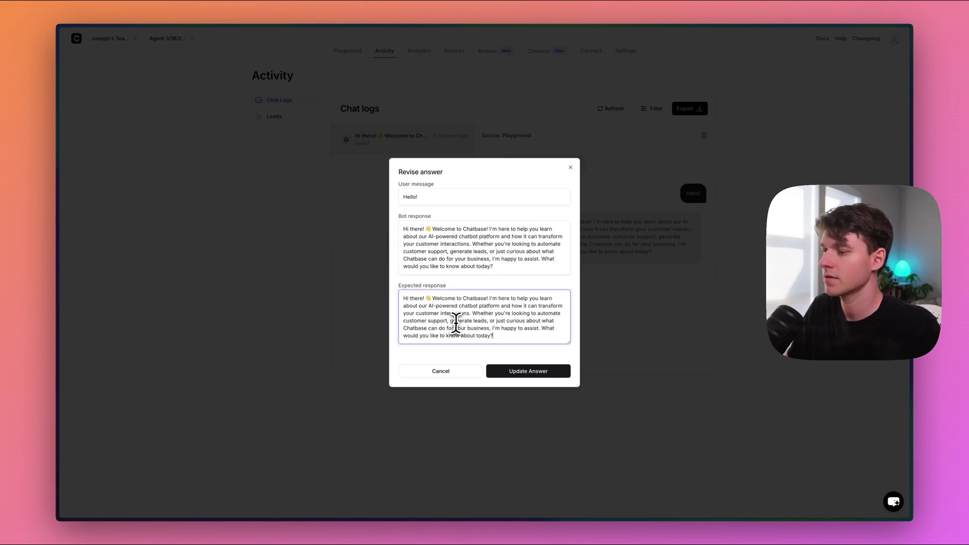
# Trim the answer from 'Whether' onward and update the revised answer.
pyautogui.moveTo(493, 335)
pyautogui.mouseDown()
pyautogui.moveTo(454, 316)
pyautogui.moveTo(476, 313)
pyautogui.mouseUp()
pyautogui.press('BackSpace')
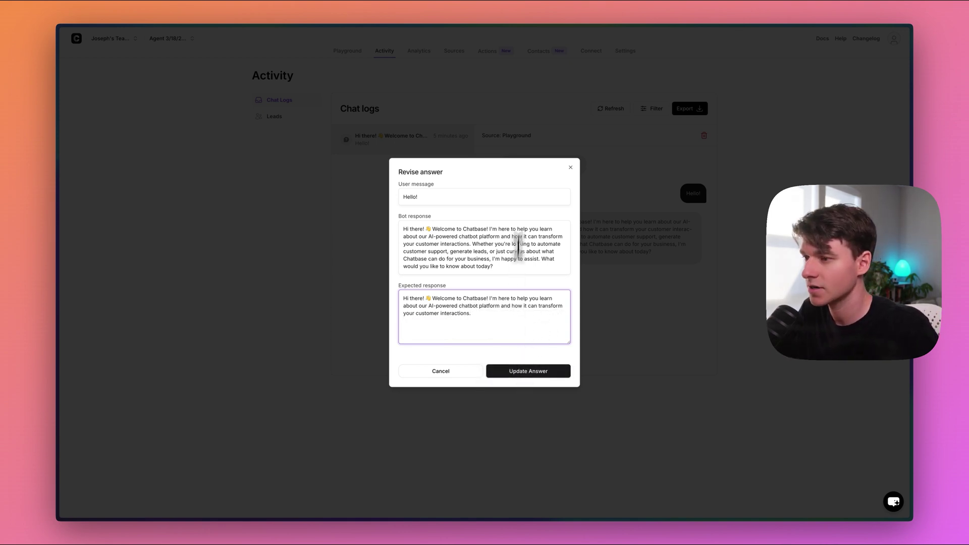
pyautogui.click(569, 172)
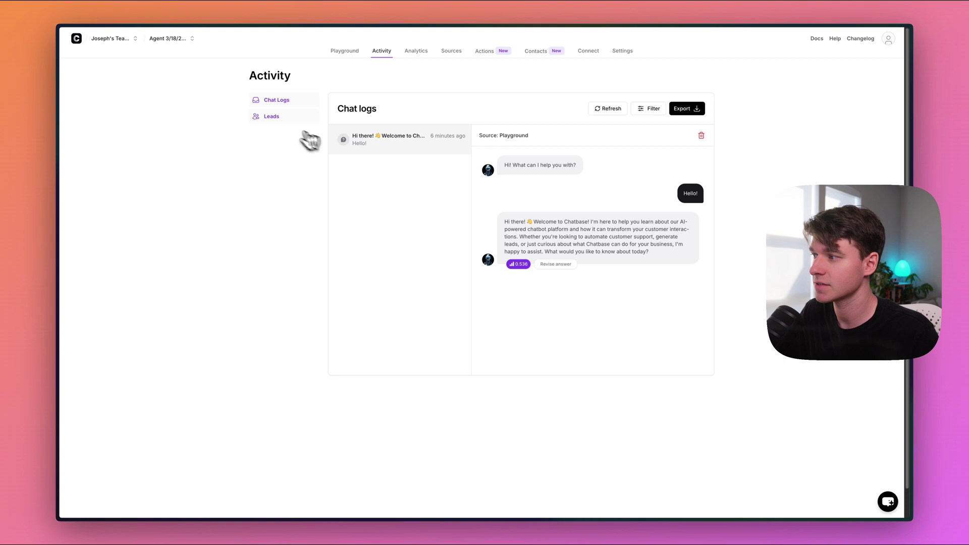
# Check the Leads list and its date range, then go to Analytics.
pyautogui.click(272, 117)
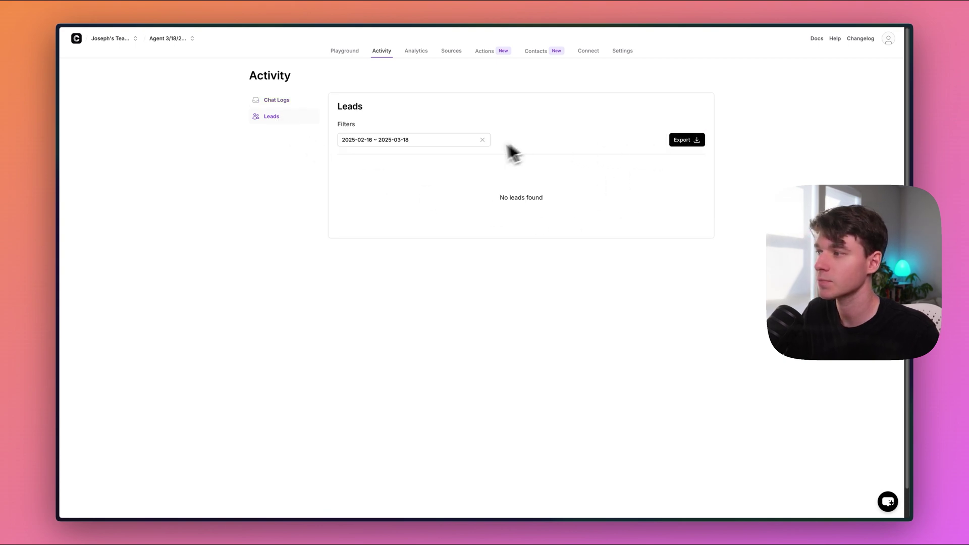
pyautogui.click(420, 139)
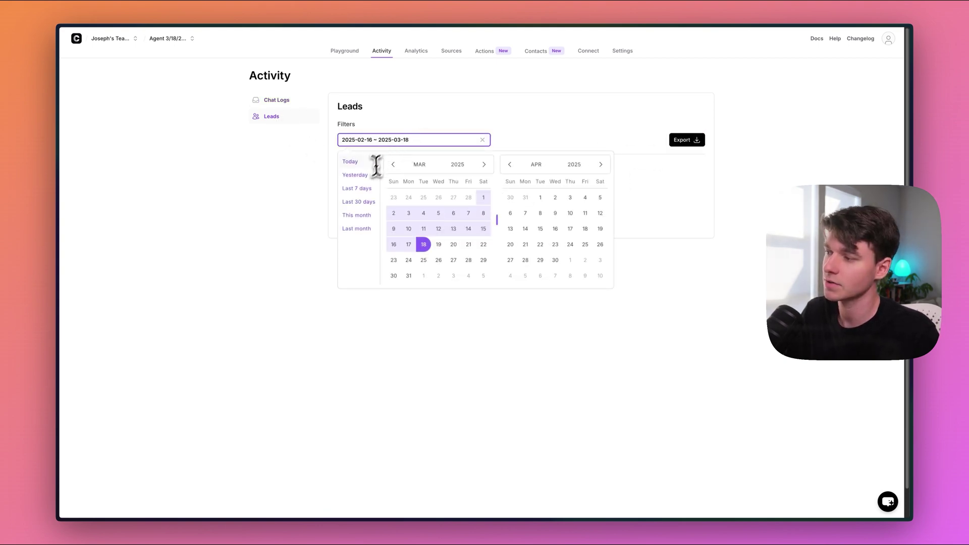
pyautogui.click(416, 51)
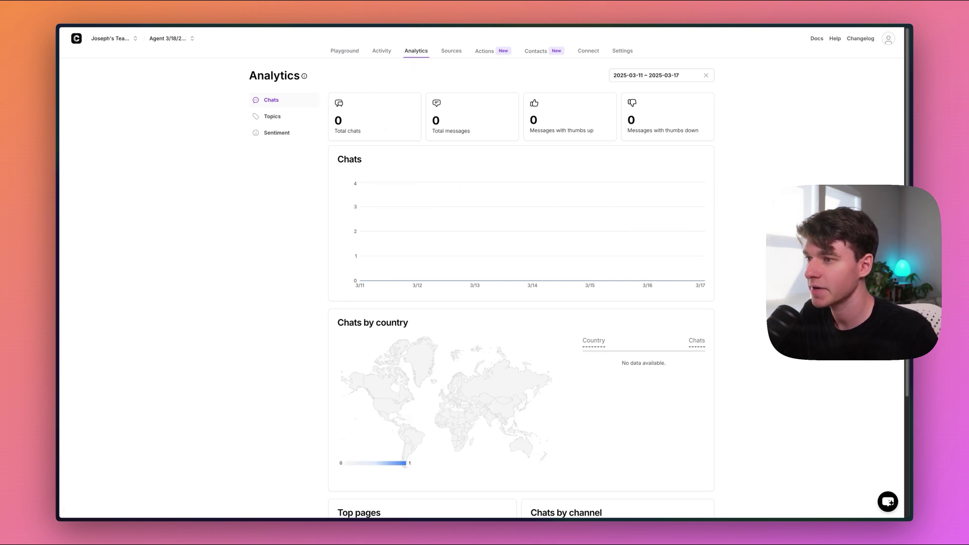
pyautogui.scroll(-3, 757, 217)
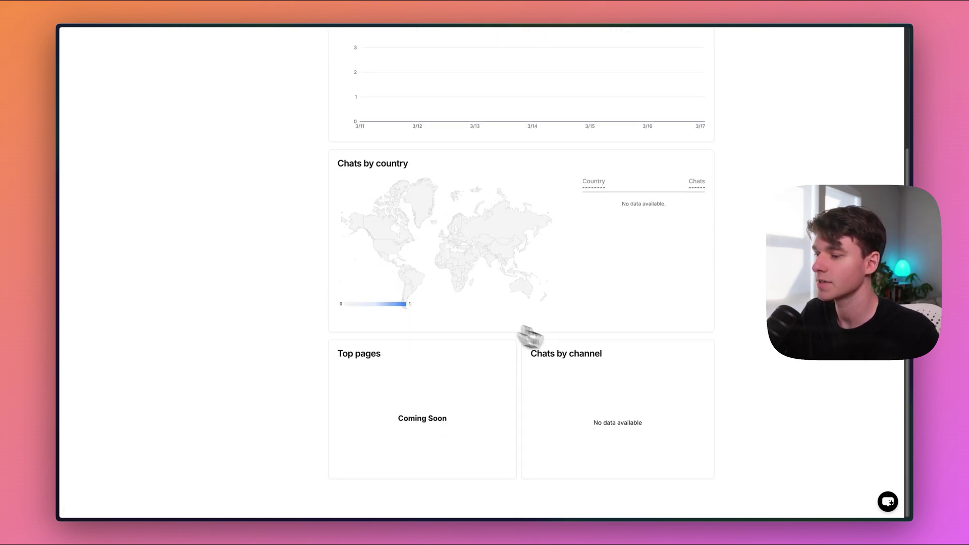
pyautogui.scroll(3, 545, 341)
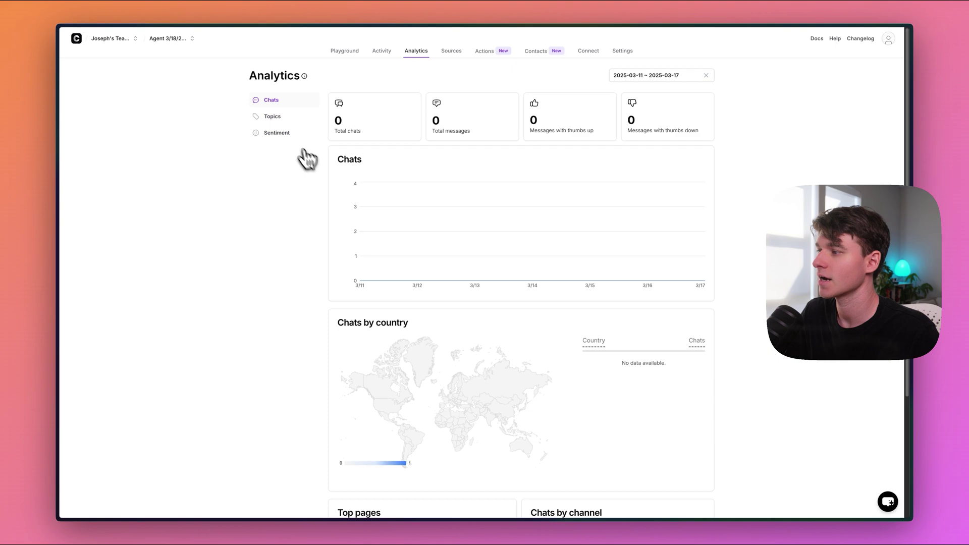
# Review the Topics analytics as pie and graph, browsing the topic list and management.
pyautogui.click(291, 126)
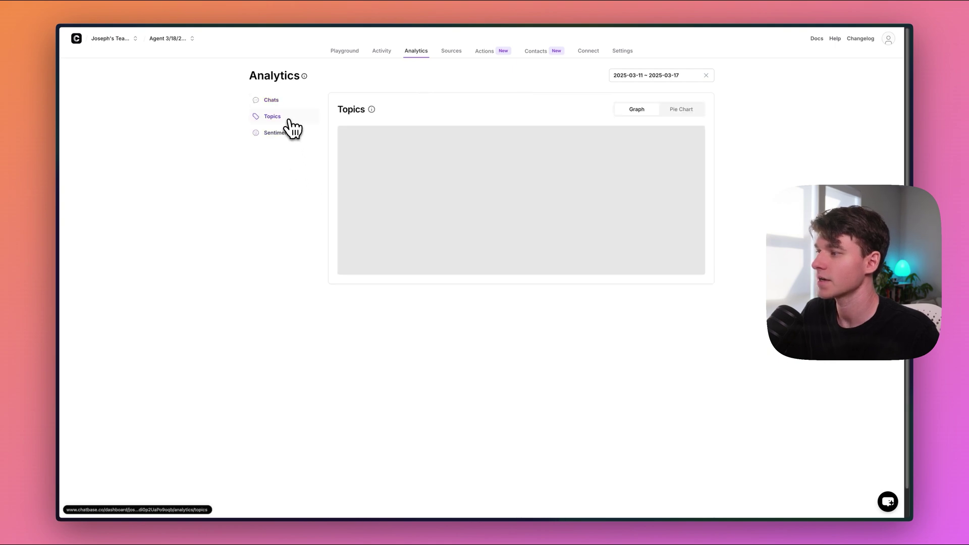
pyautogui.click(693, 110)
pyautogui.click(639, 111)
pyautogui.click(647, 174)
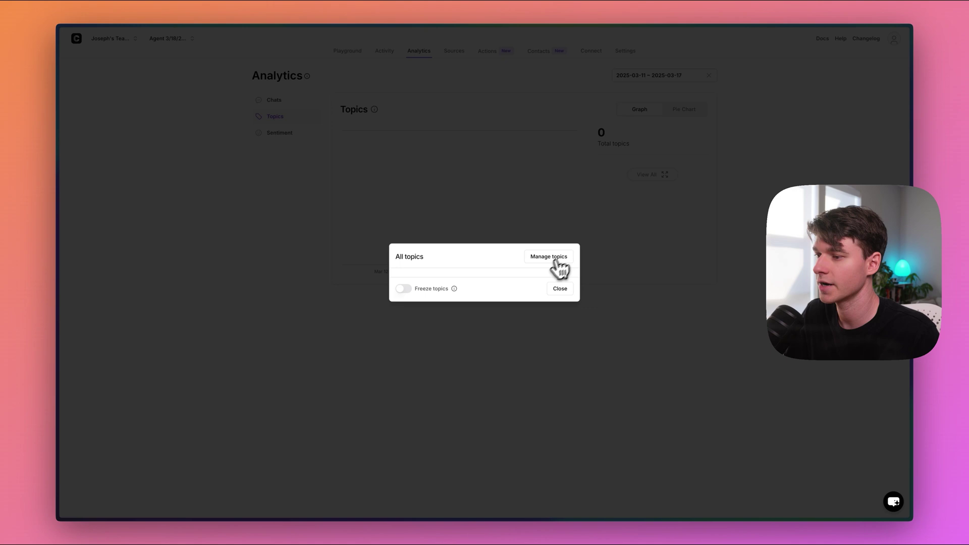
pyautogui.click(553, 259)
pyautogui.click(550, 295)
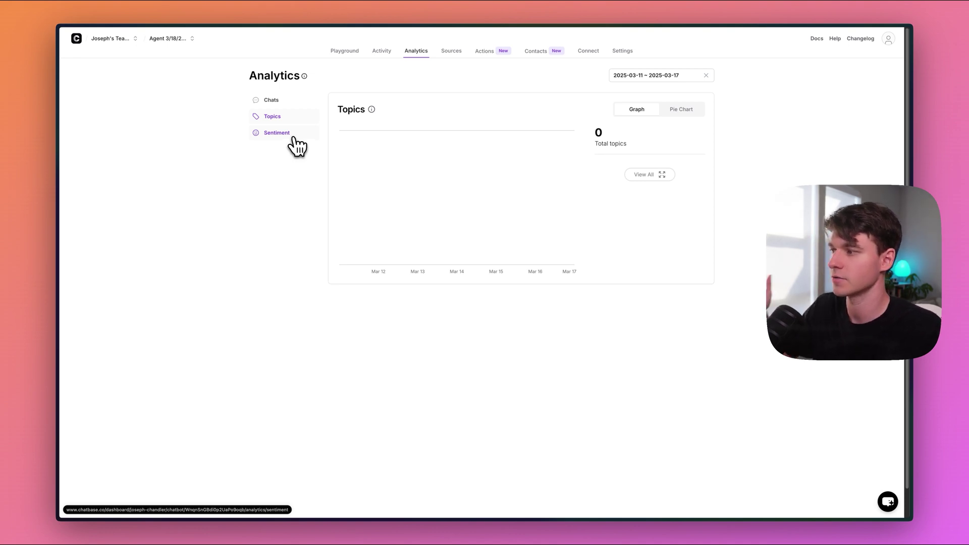
# Check Sentiment as a pie chart with February dates, then go to Sources.
pyautogui.click(277, 134)
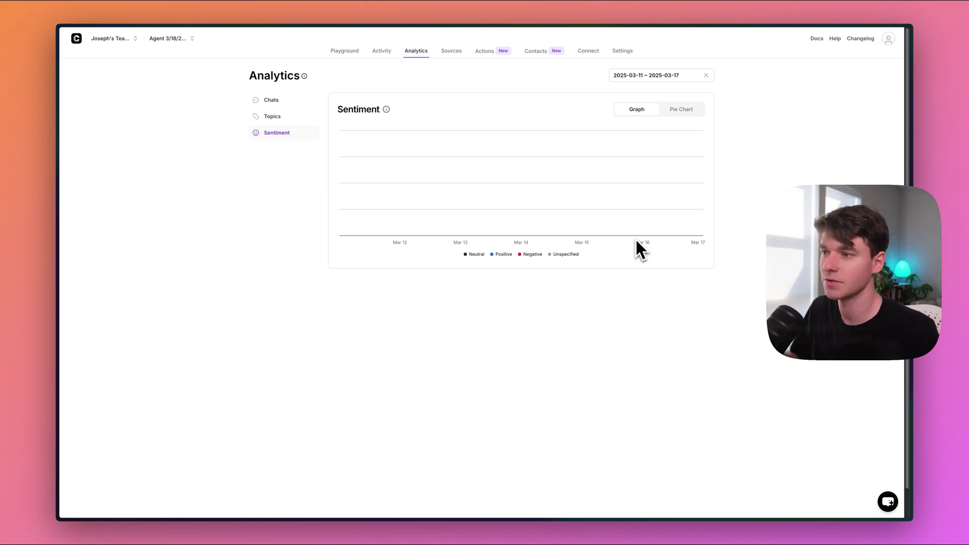
pyautogui.click(676, 110)
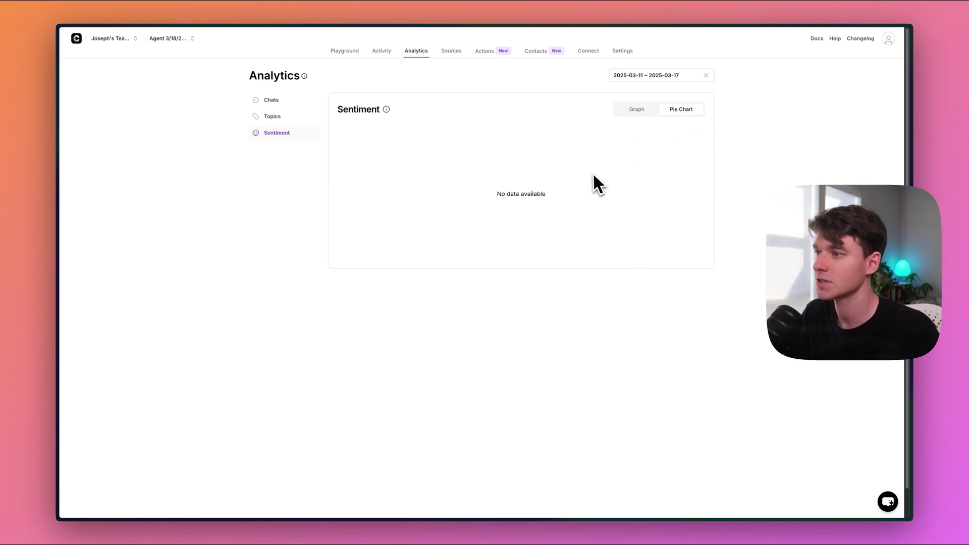
pyautogui.click(619, 75)
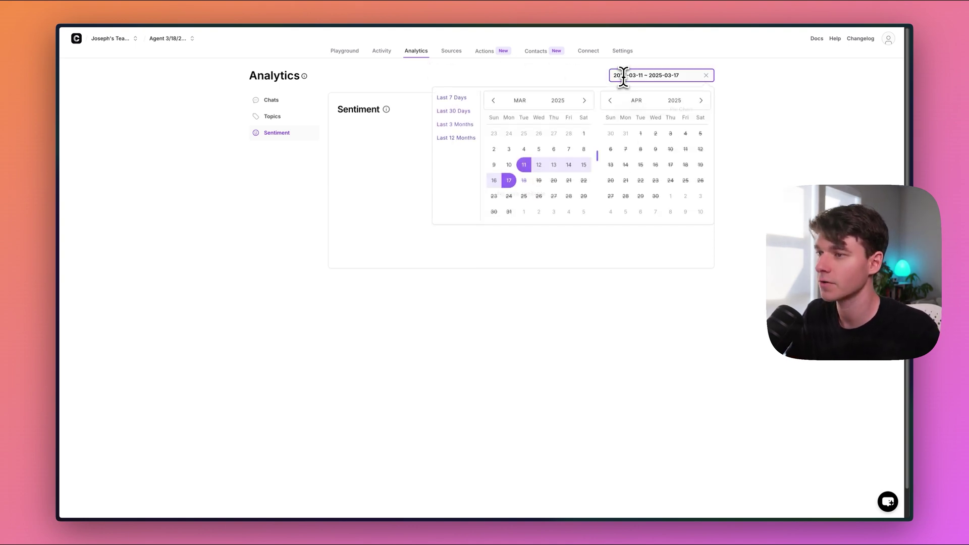
pyautogui.click(492, 102)
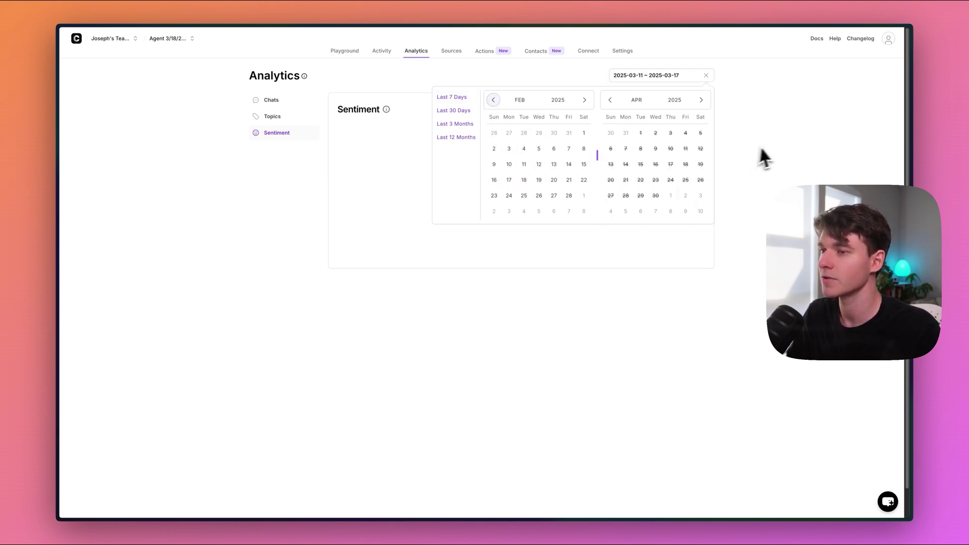
pyautogui.click(451, 51)
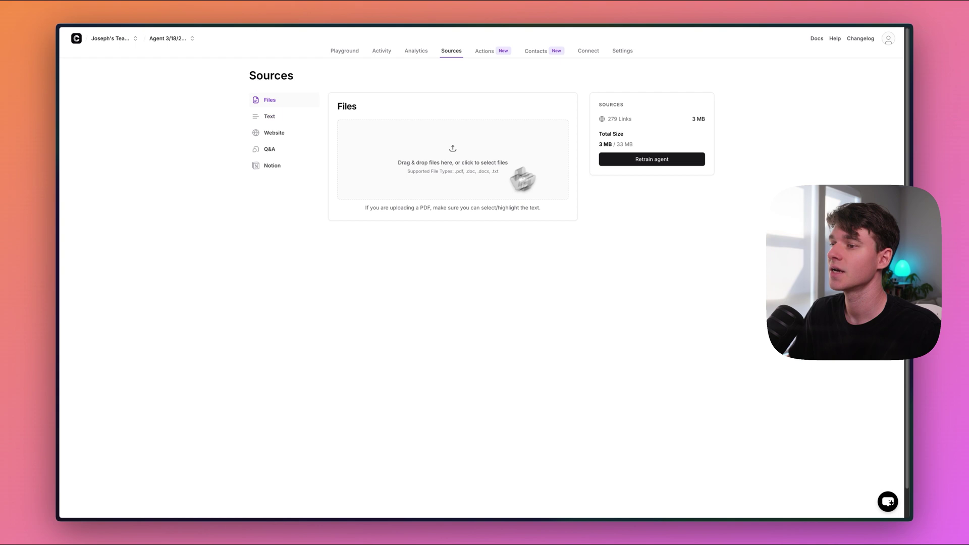
# View the Text source option, then go to the agent's Actions page.
pyautogui.click(267, 118)
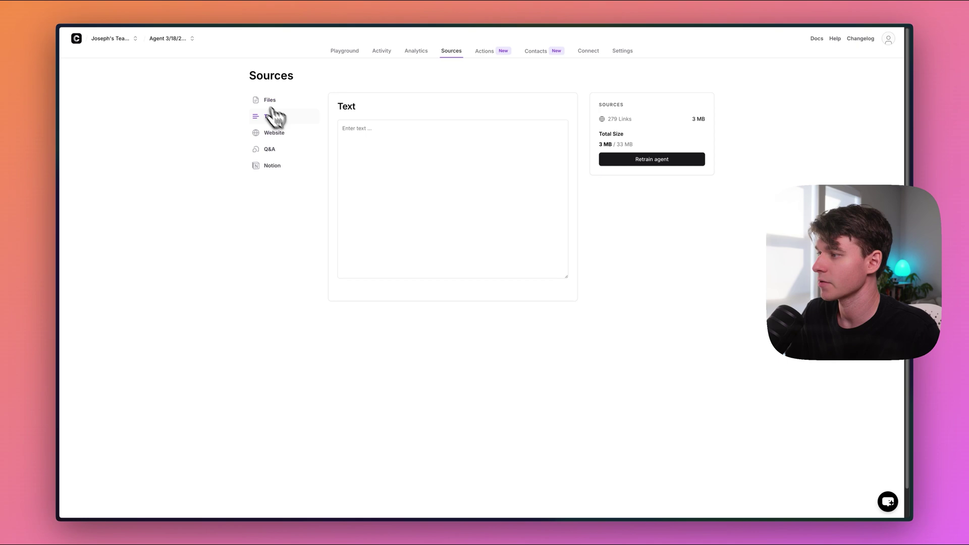
pyautogui.click(482, 52)
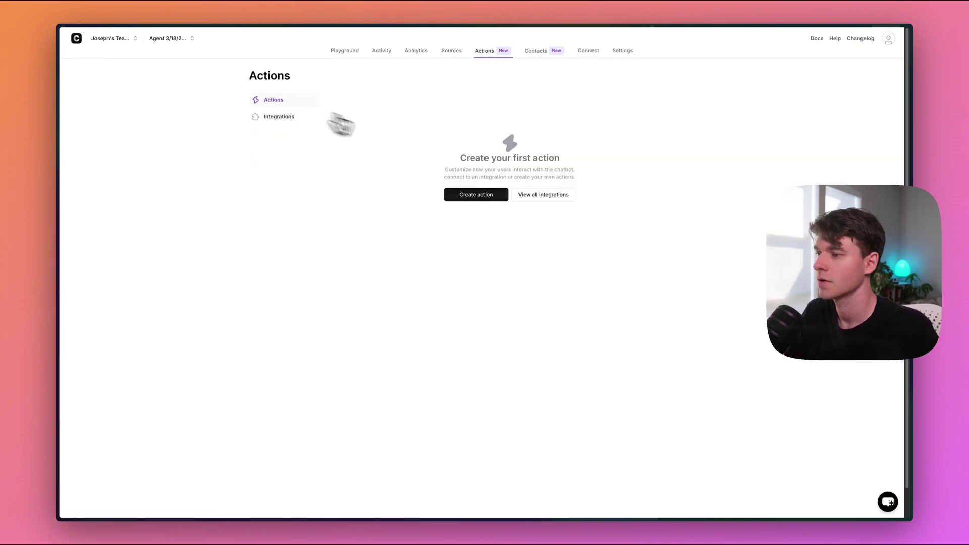
# Create a new action and choose Collect leads.
pyautogui.click(482, 198)
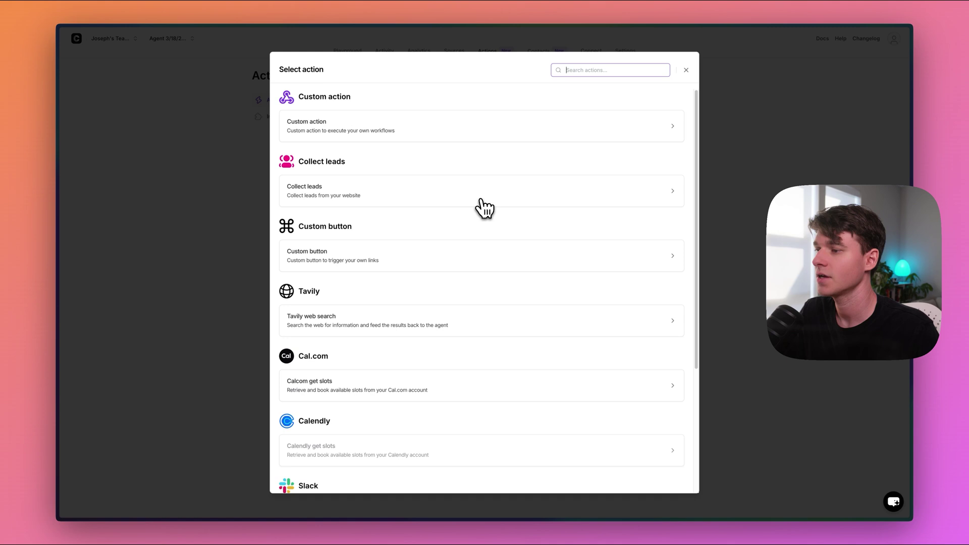
pyautogui.scroll(-3, 485, 318)
pyautogui.scroll(-1, 504, 348)
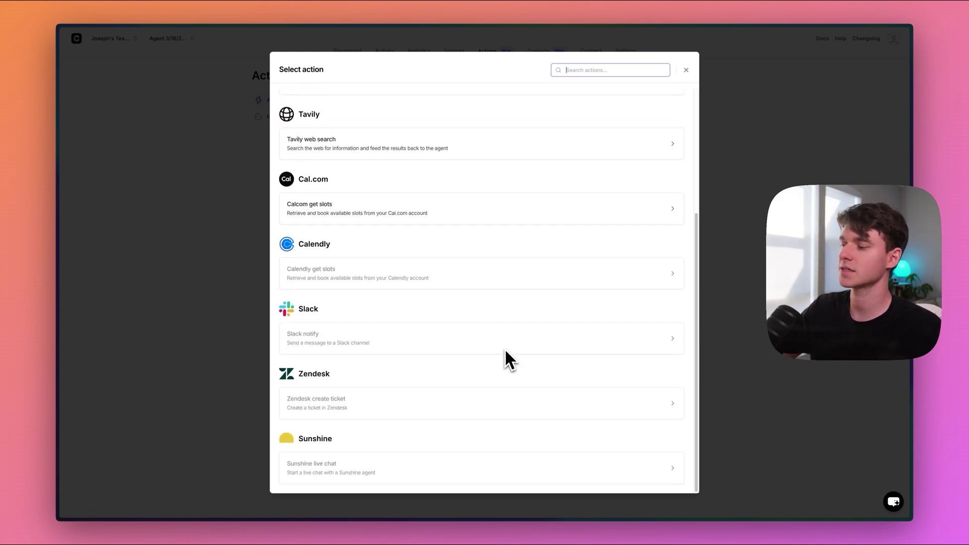
pyautogui.scroll(3, 504, 348)
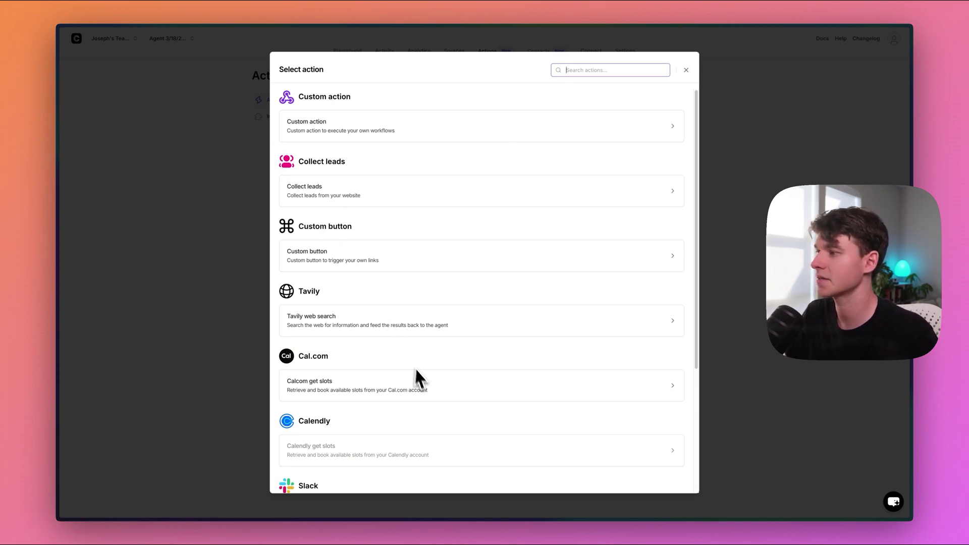
pyautogui.scroll(-3, 413, 382)
pyautogui.scroll(3, 412, 385)
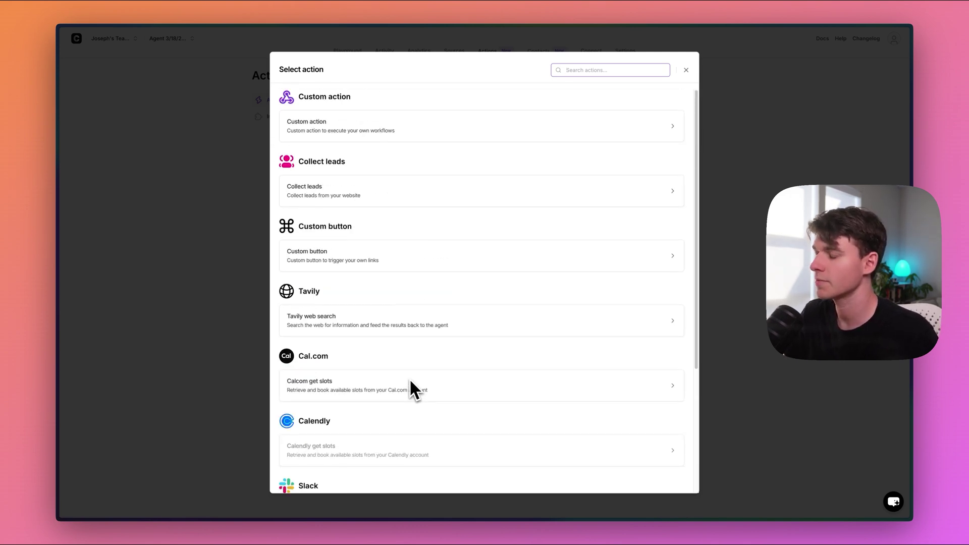
pyautogui.click(362, 194)
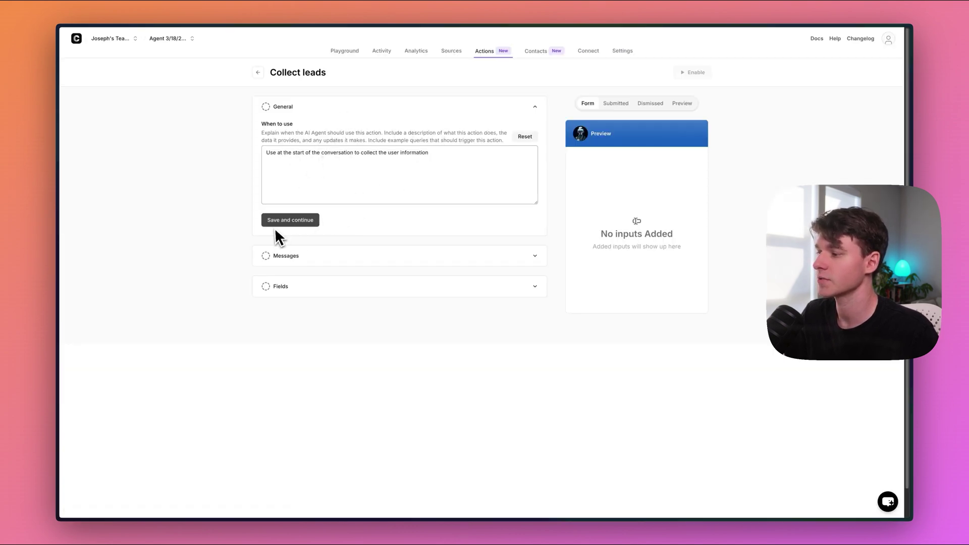
# Review the Collect leads when-to-use description and save the General settings.
pyautogui.moveTo(264, 152); pyautogui.dragTo(446, 158)
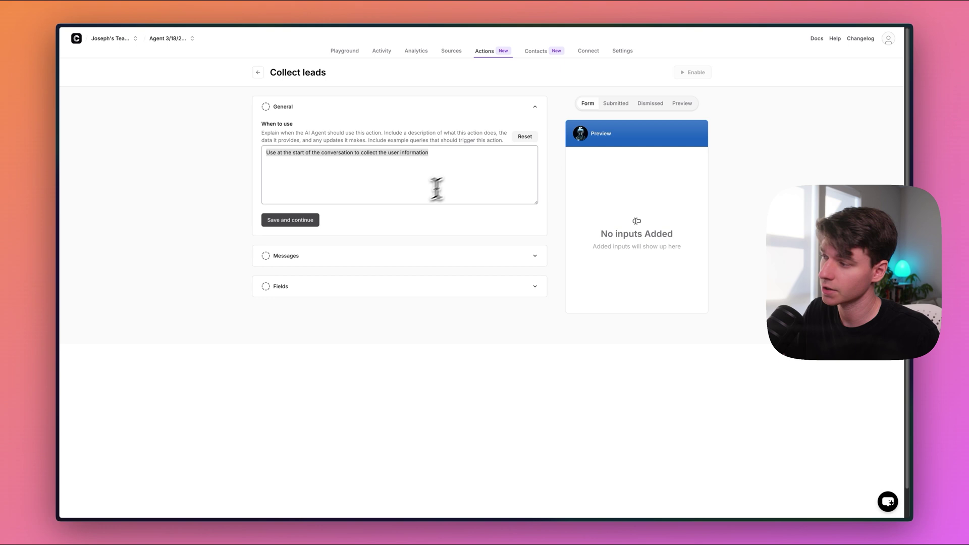
pyautogui.click(295, 167)
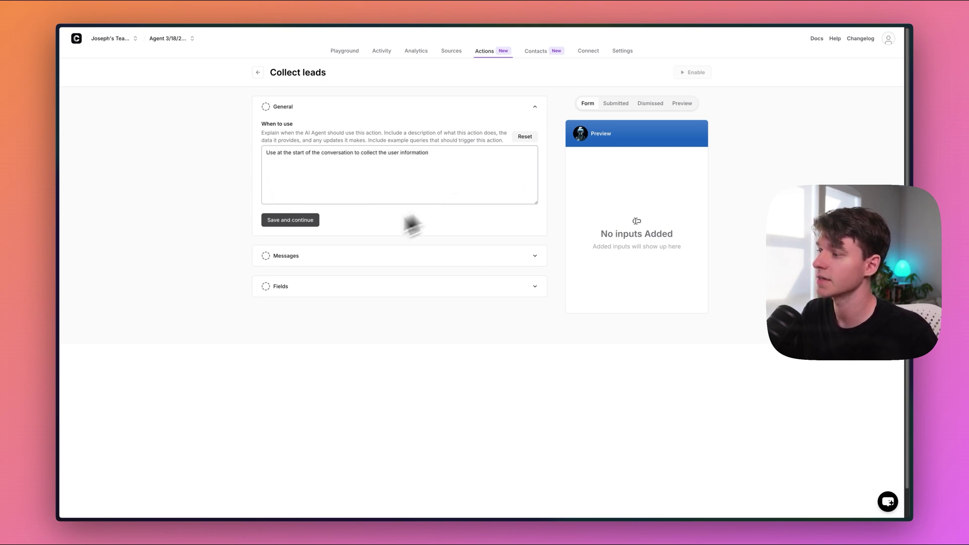
pyautogui.click(295, 224)
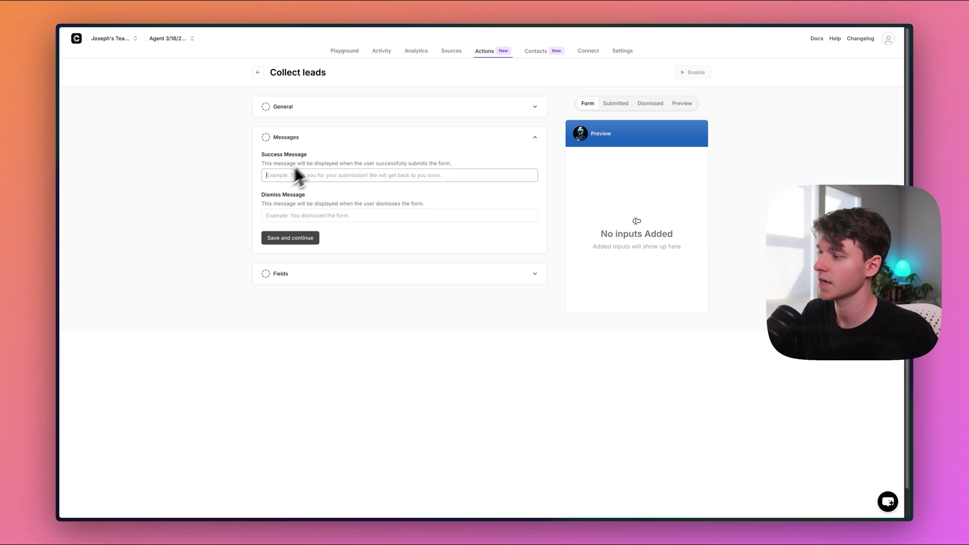
# Add the Email and Name fields to the lead form and save them.
pyautogui.click(312, 240)
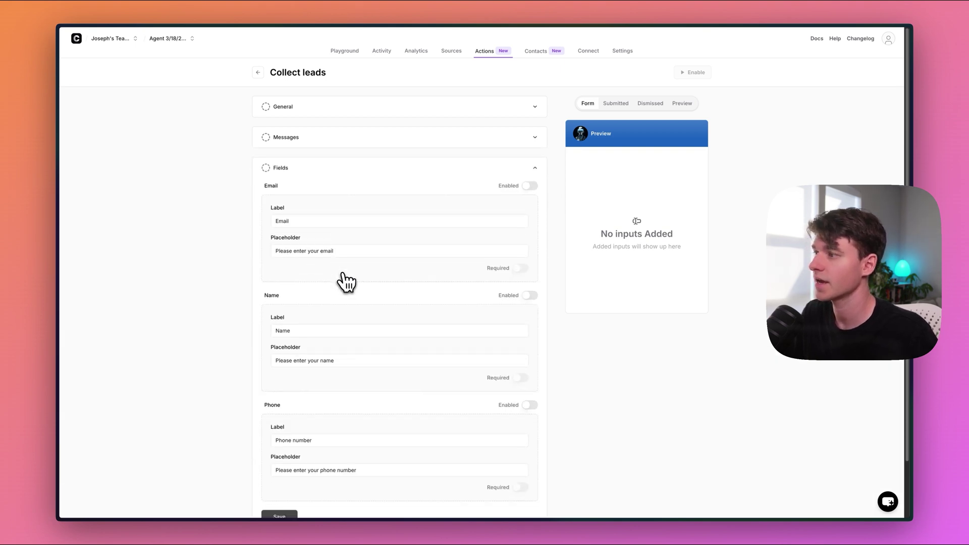
pyautogui.scroll(-1, 409, 303)
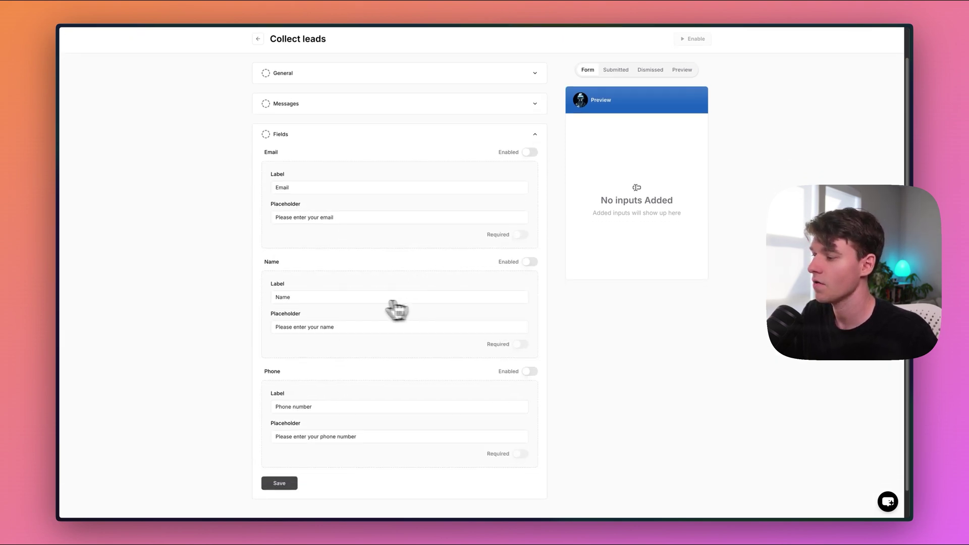
pyautogui.click(529, 152)
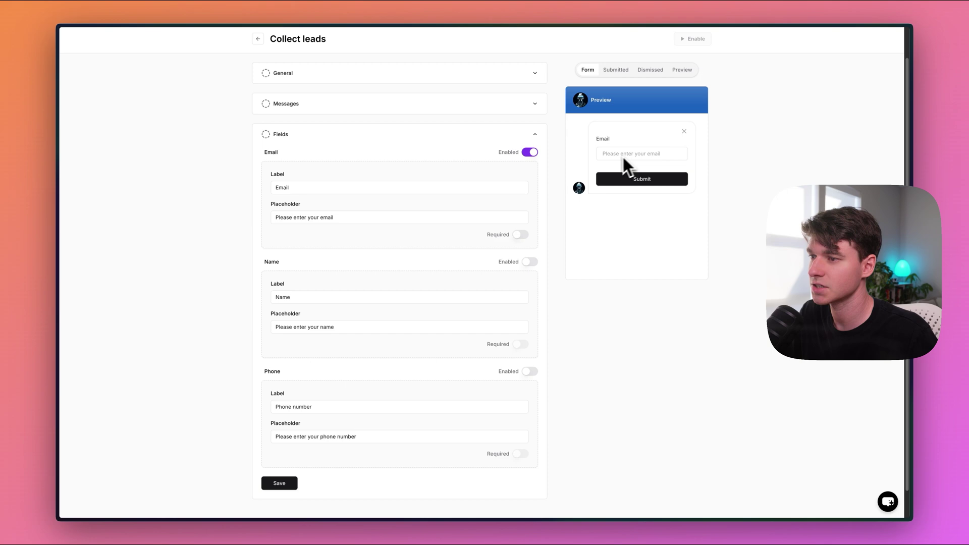
pyautogui.click(529, 262)
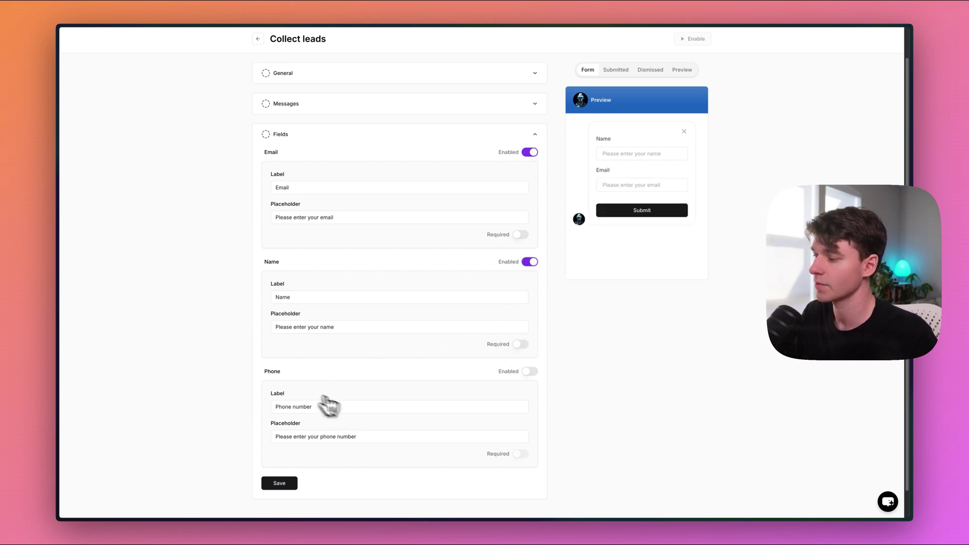
pyautogui.click(274, 485)
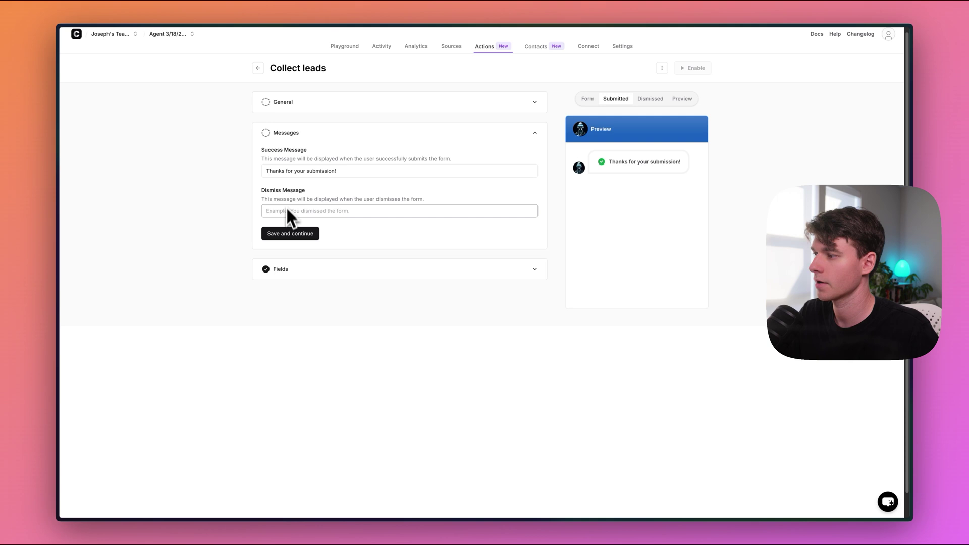
# Save the success and dismiss messages, check the previews, and enable the Collect leads action.
pyautogui.click(307, 212)
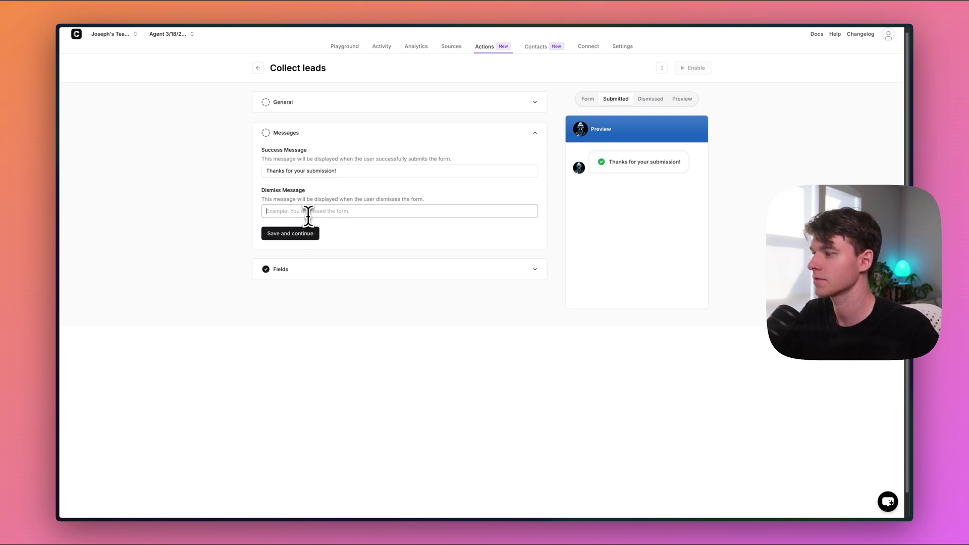
pyautogui.write('You dismissed the form.')
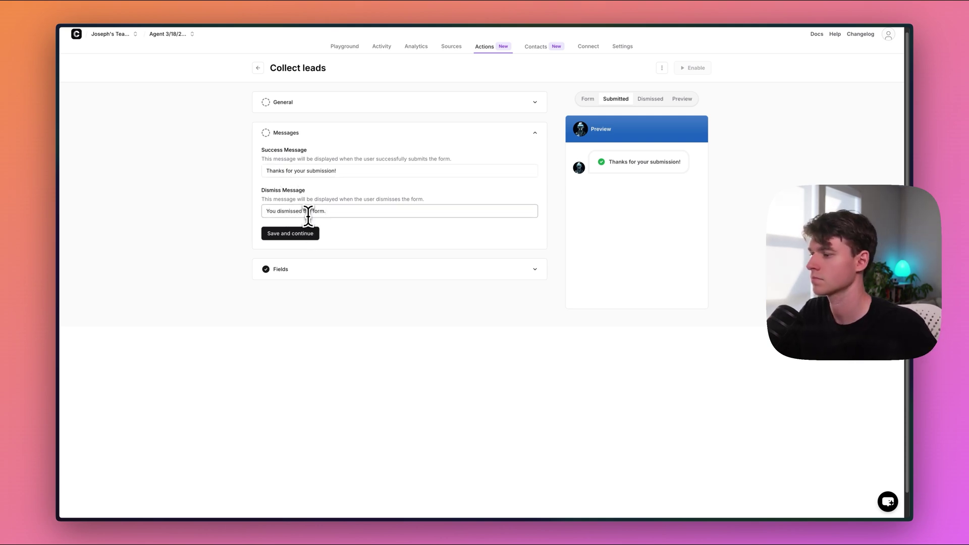
pyautogui.click(290, 233)
pyautogui.click(646, 100)
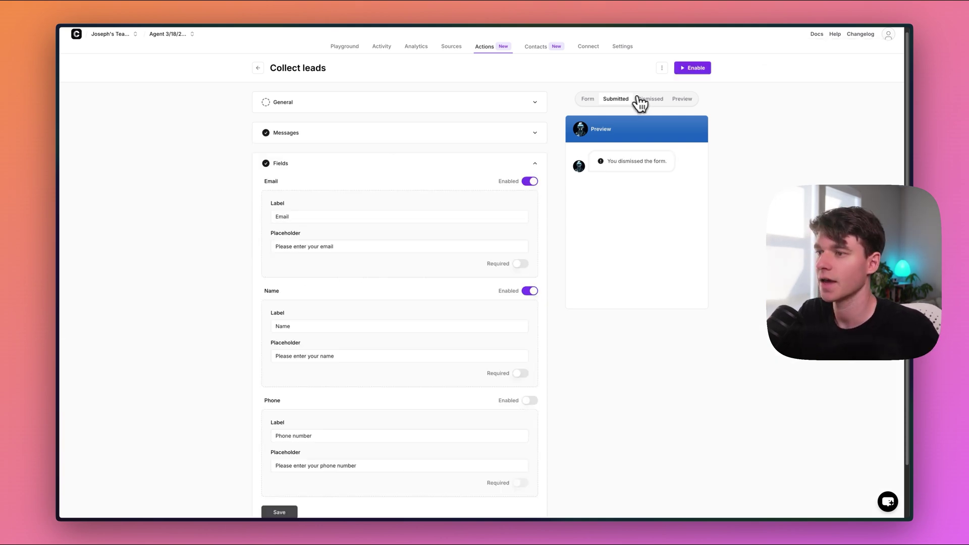
pyautogui.click(680, 99)
pyautogui.click(704, 68)
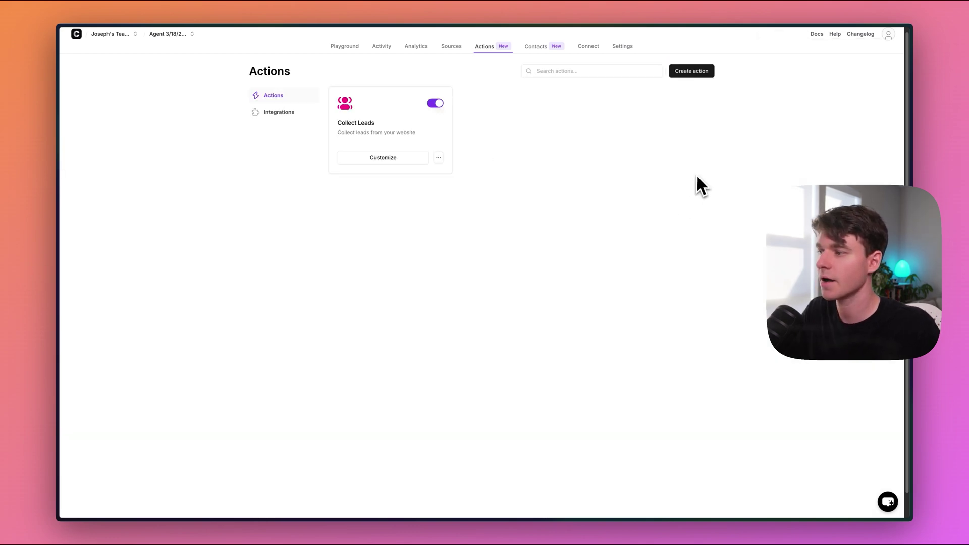
# Create a Cal.com slots action named Schedule_a_Call with its event URL.
pyautogui.click(687, 73)
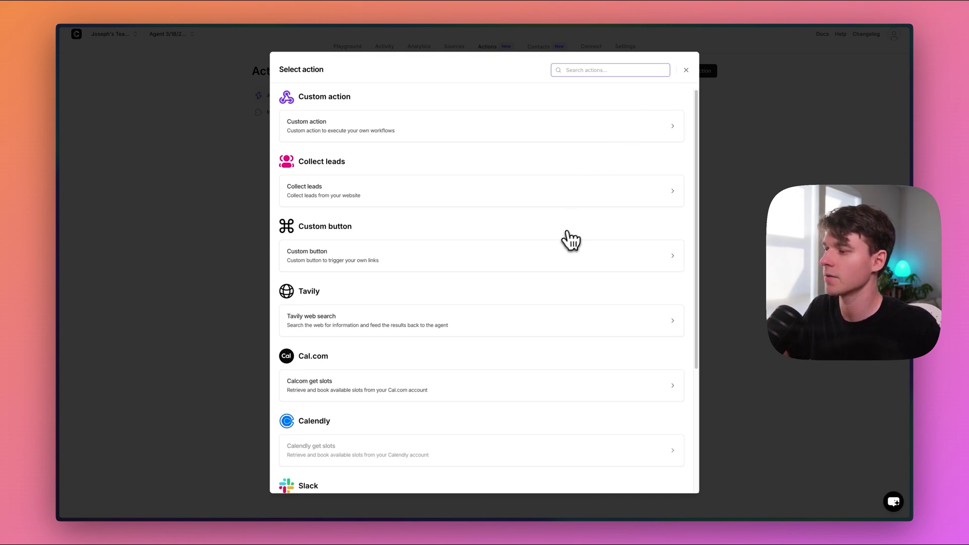
pyautogui.scroll(-1, 568, 346)
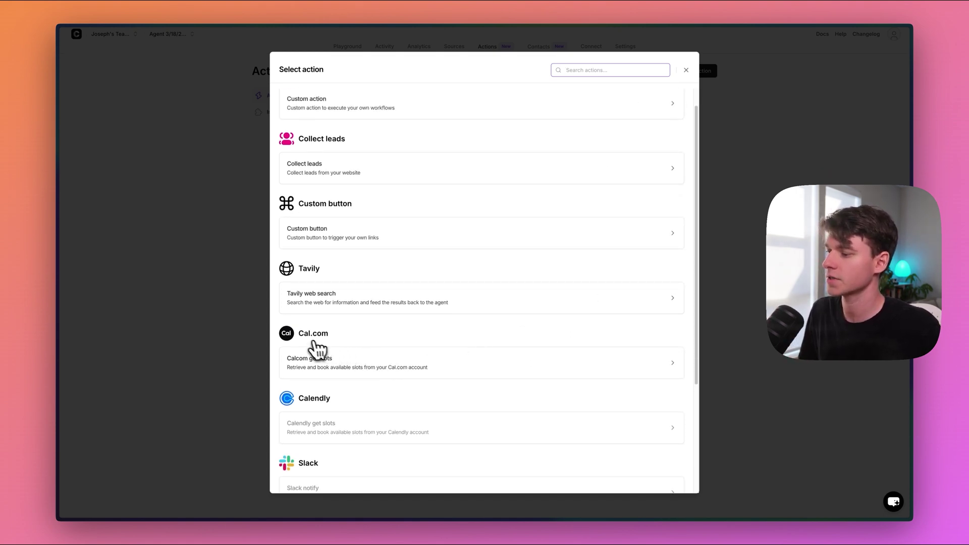
pyautogui.scroll(-1, 356, 407)
pyautogui.scroll(-1, 356, 407)
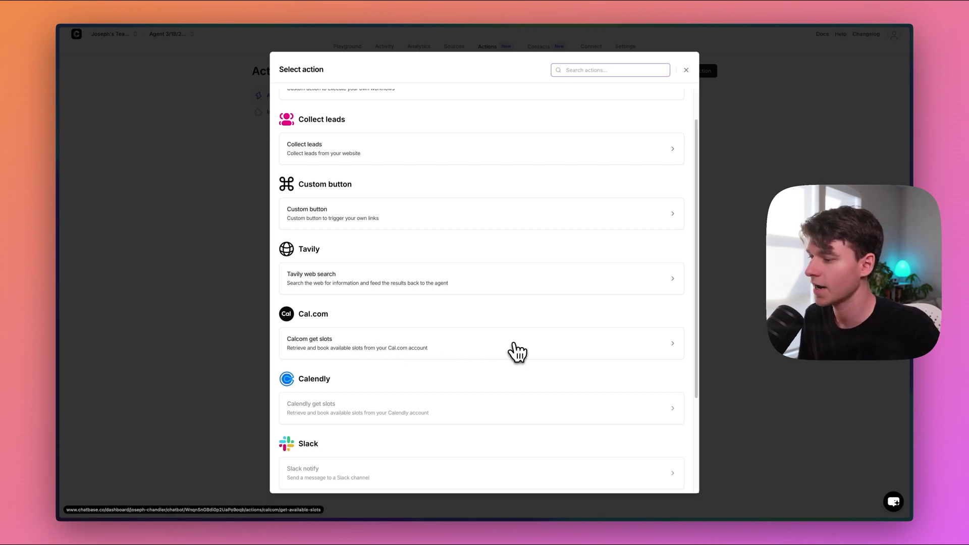
pyautogui.click(527, 356)
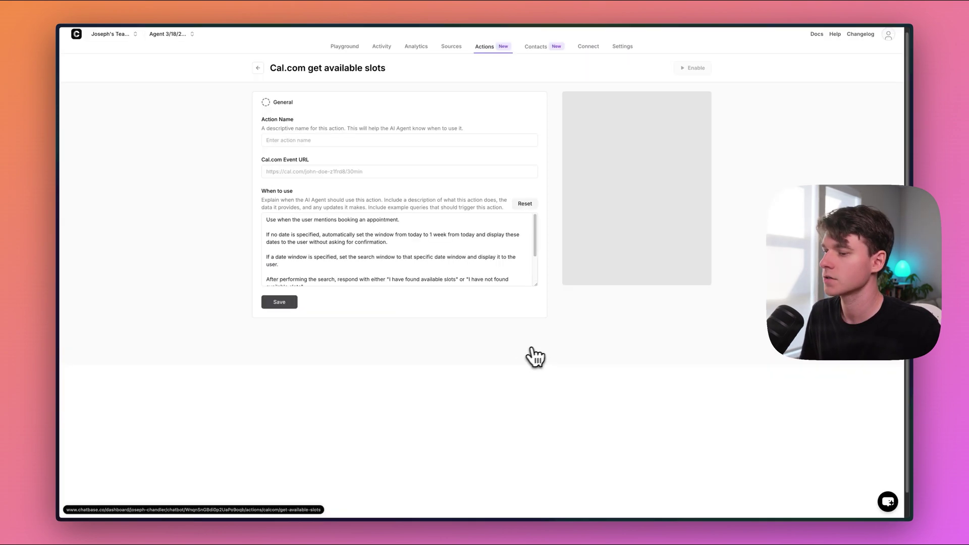
pyautogui.click(338, 140)
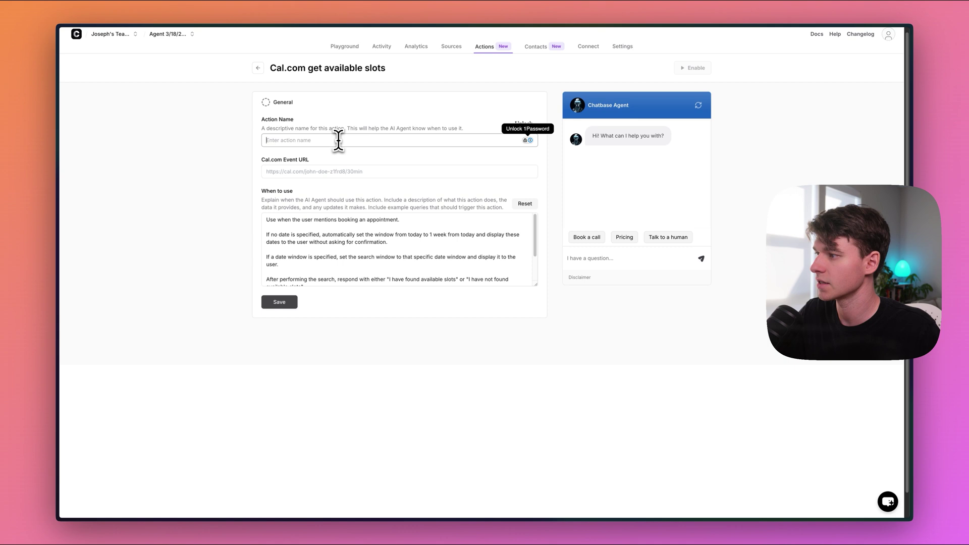
pyautogui.click(329, 172)
pyautogui.write('https://cal.com/josephbchandler/30min')
pyautogui.click(355, 139)
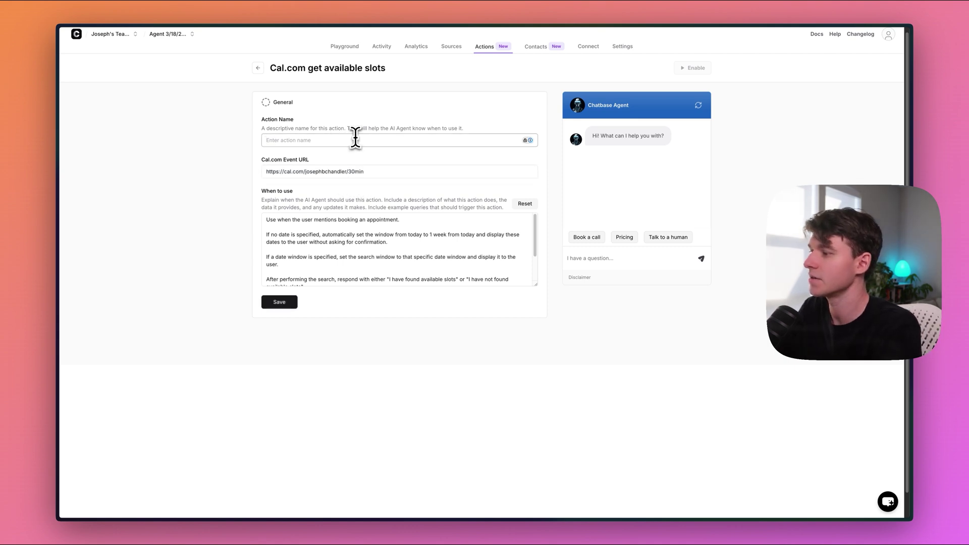
pyautogui.write('Schedule_a_Call')
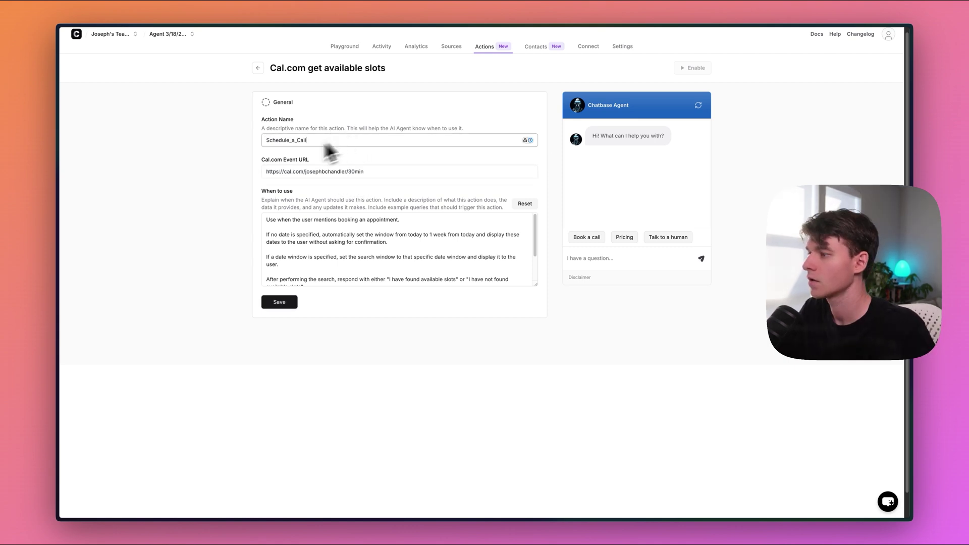
# Review the full when-to-use instructions and enable the Cal.com booking action.
pyautogui.click(292, 247)
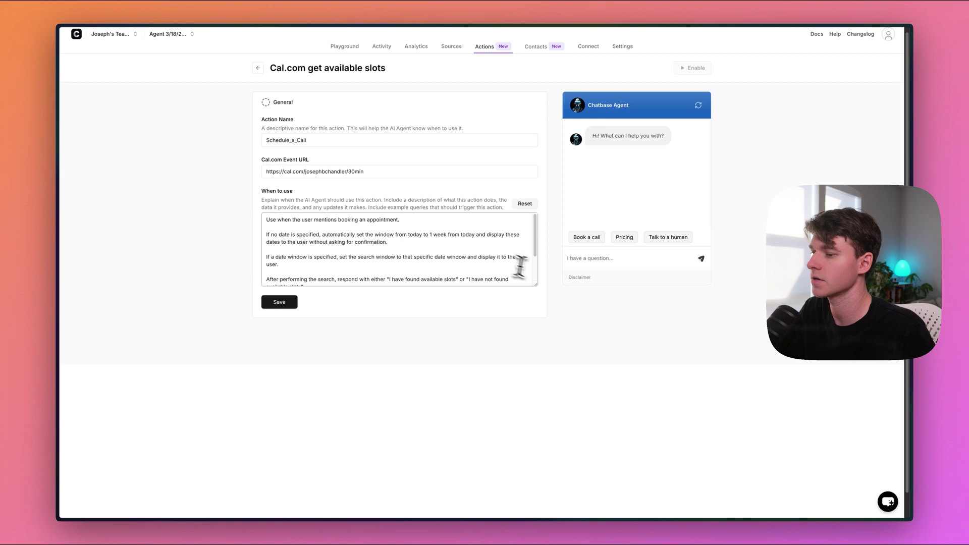
pyautogui.moveTo(537, 284); pyautogui.dragTo(541, 348)
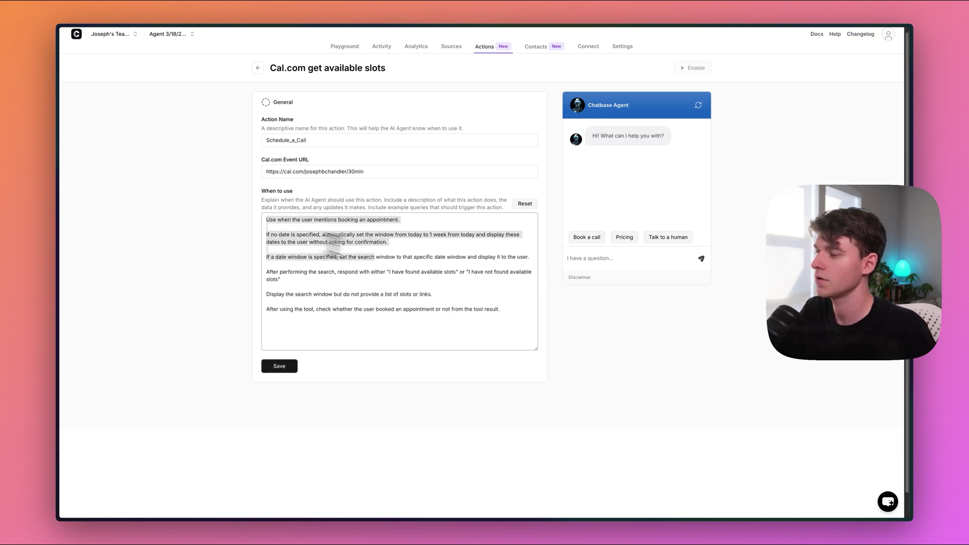
pyautogui.moveTo(269, 220)
pyautogui.mouseDown()
pyautogui.moveTo(540, 329)
pyautogui.moveTo(518, 324)
pyautogui.mouseUp()
pyautogui.click(519, 324)
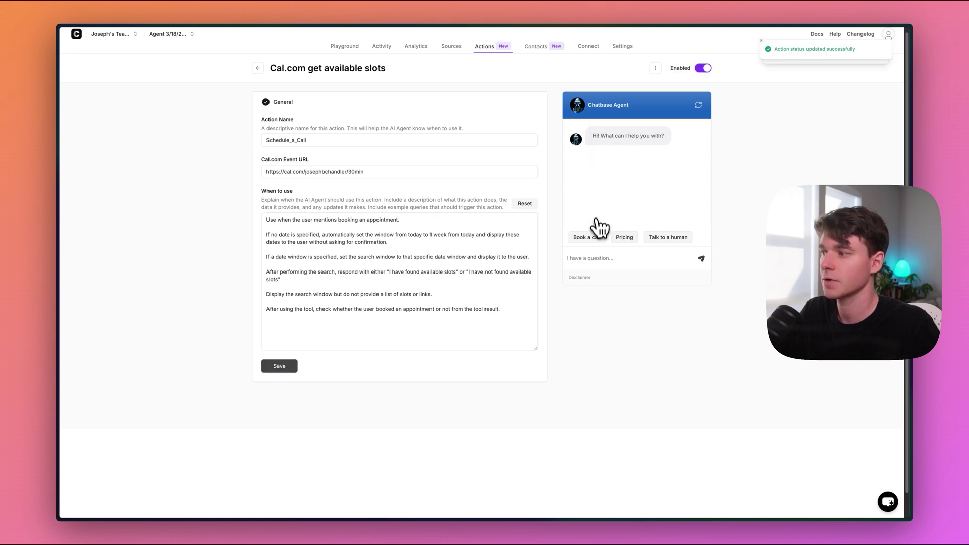
pyautogui.click(590, 237)
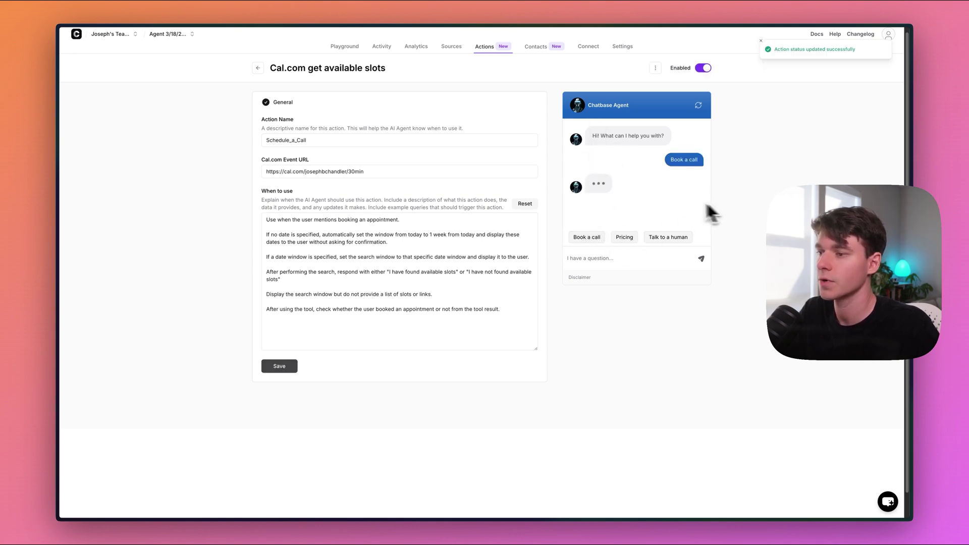
pyautogui.moveTo(708, 180)
pyautogui.mouseDown()
pyautogui.moveTo(709, 146)
pyautogui.moveTo(707, 177)
pyautogui.mouseUp()
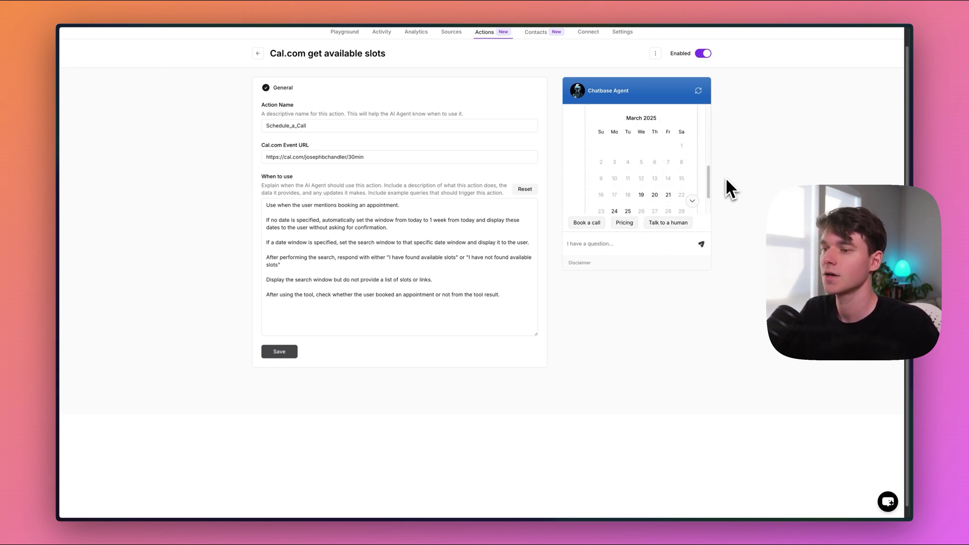
pyautogui.scroll(5, 702, 185)
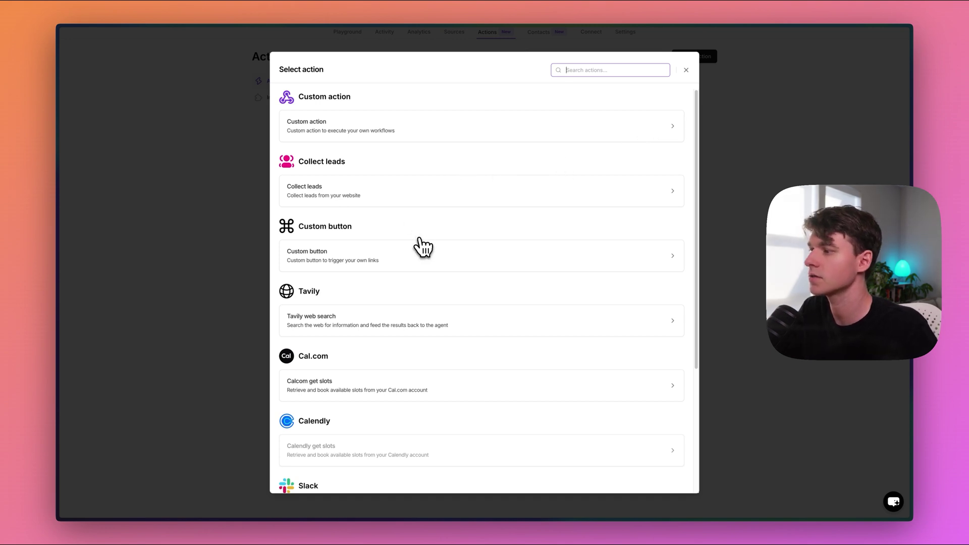
pyautogui.scroll(-1, 419, 244)
pyautogui.scroll(-1, 344, 222)
pyautogui.scroll(-1, 346, 223)
pyautogui.scroll(-1, 443, 331)
pyautogui.scroll(-1, 447, 335)
pyautogui.scroll(4, 398, 300)
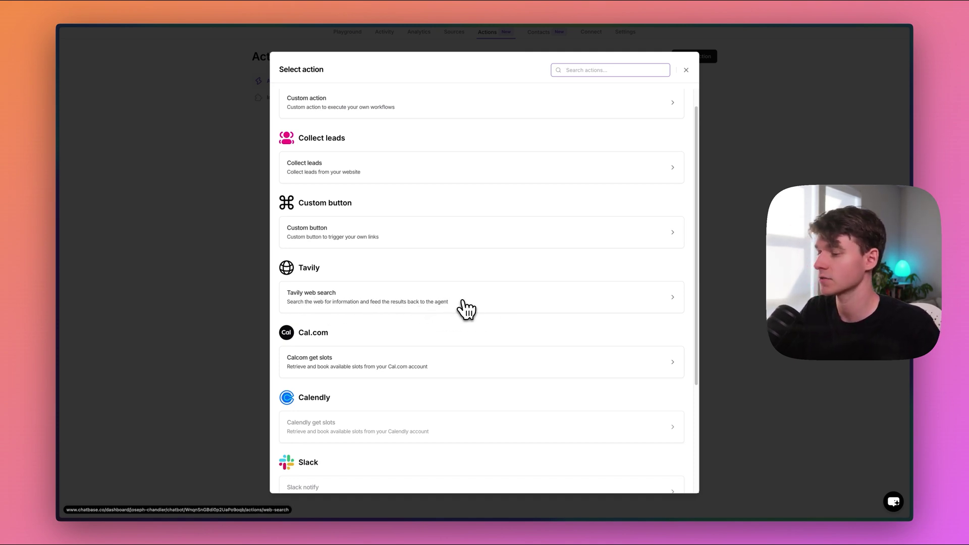
pyautogui.scroll(-1, 400, 310)
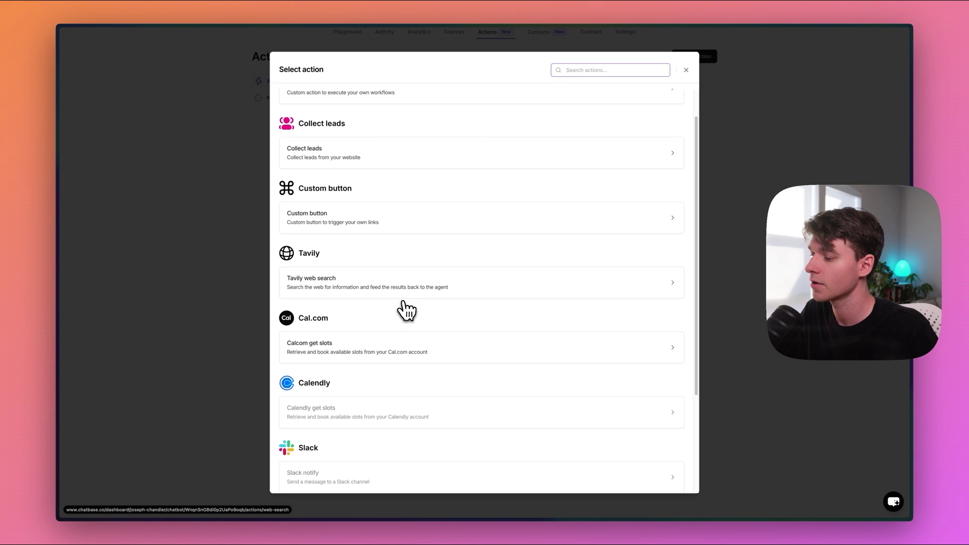
pyautogui.scroll(-2, 406, 311)
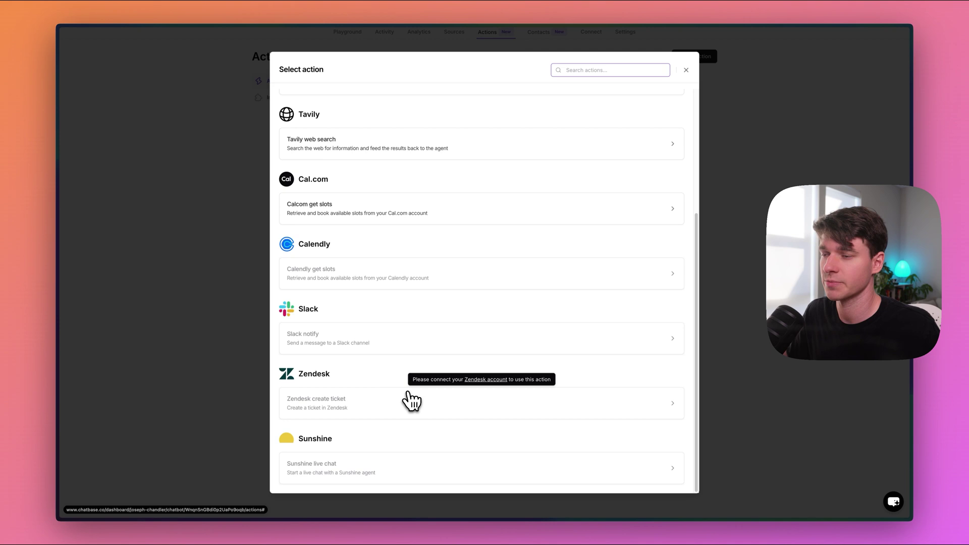
pyautogui.moveTo(480, 337)
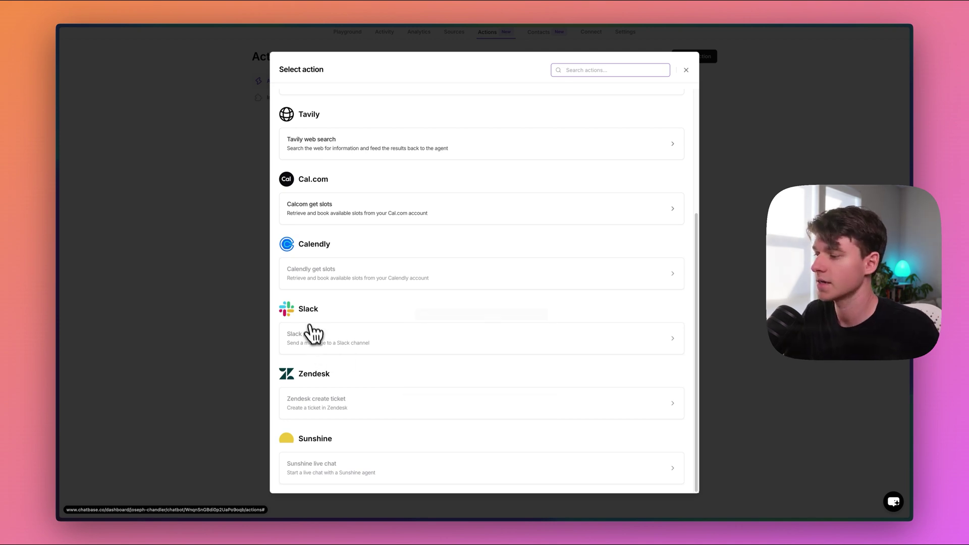
# Scroll the Select action dialog before leaving for the Connect page's Embed section.
pyautogui.moveTo(297, 309); pyautogui.dragTo(309, 312)
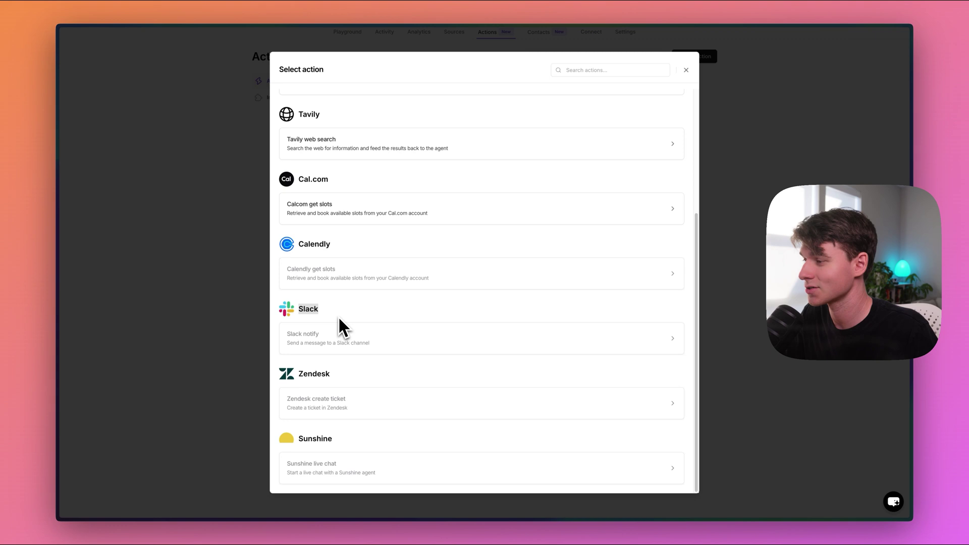
pyautogui.scroll(3, 401, 334)
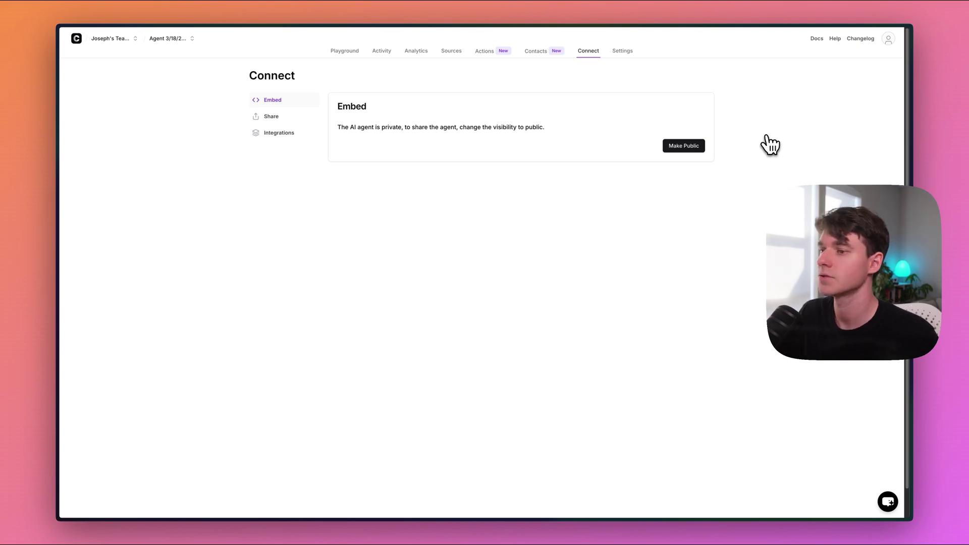
# Make the agent public, preview the chat bubble, and copy the website embed script.
pyautogui.click(688, 149)
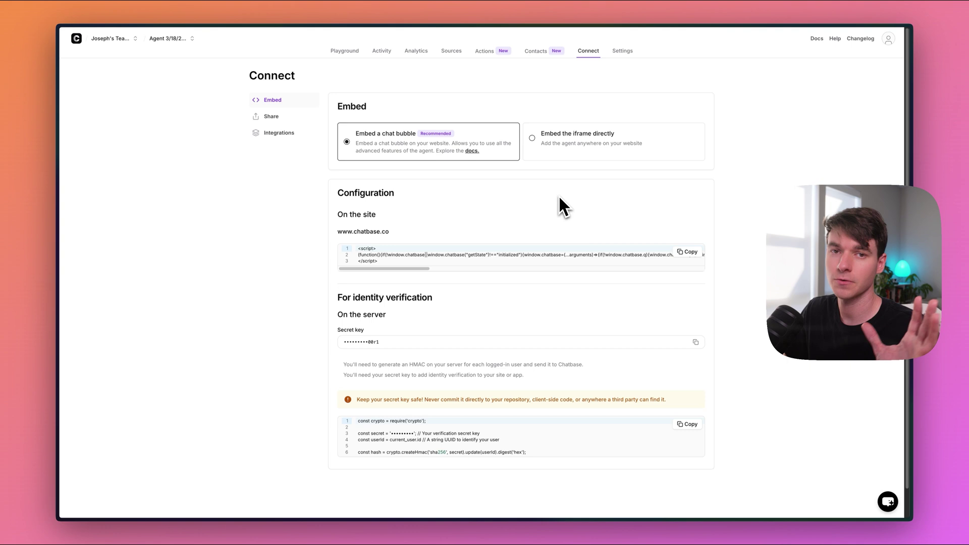
pyautogui.click(887, 501)
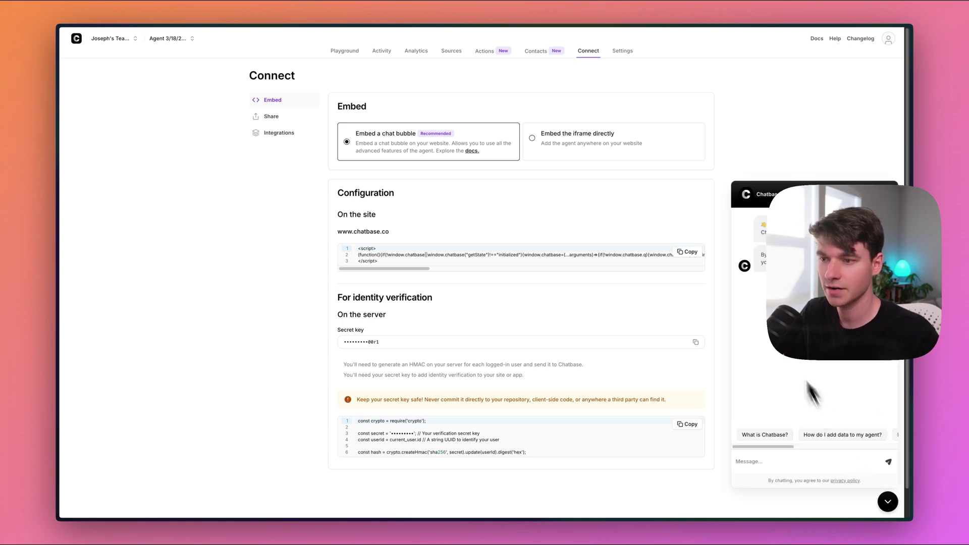
pyautogui.click(887, 503)
pyautogui.scroll(-1, 890, 508)
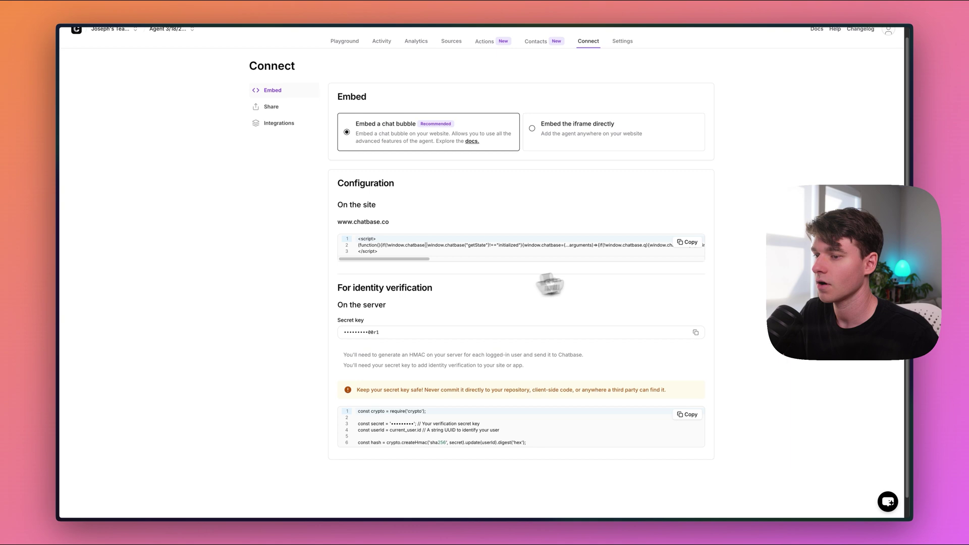
pyautogui.click(687, 244)
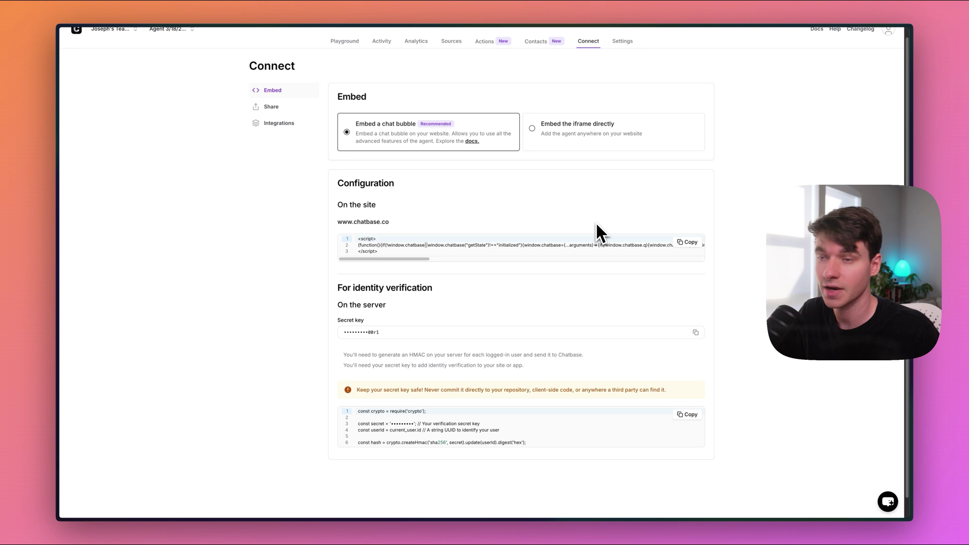
# Copy the share iframe link and visit the shared agent chat page.
pyautogui.click(267, 108)
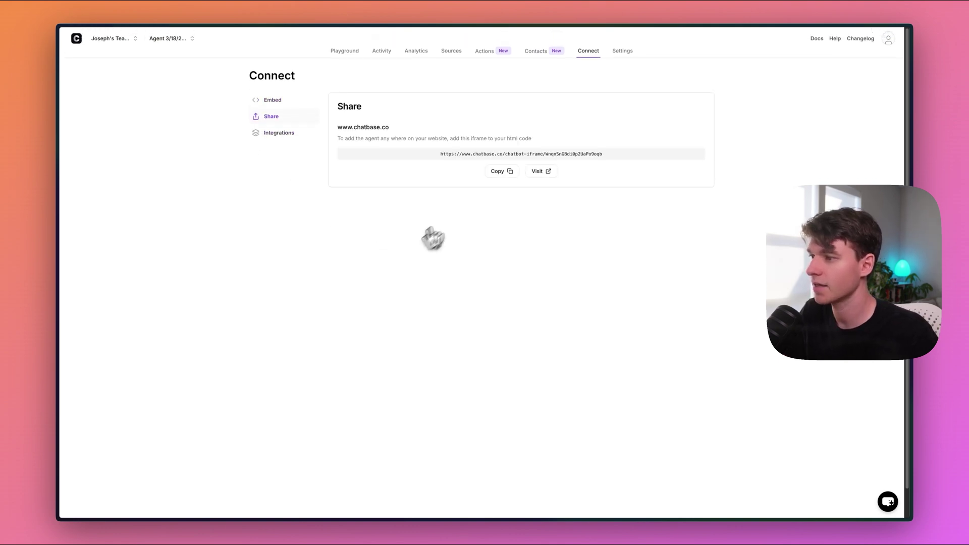
pyautogui.moveTo(447, 155); pyautogui.dragTo(589, 155)
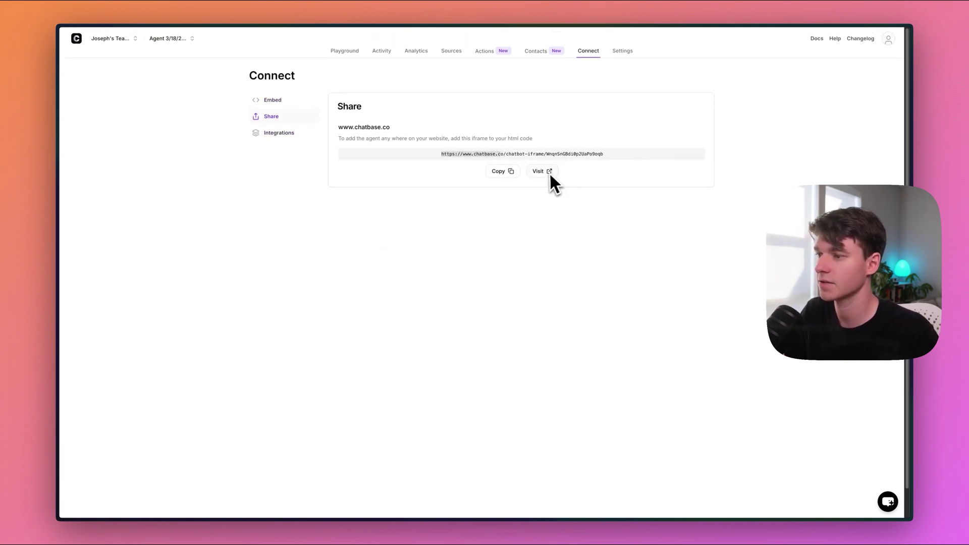
pyautogui.click(503, 174)
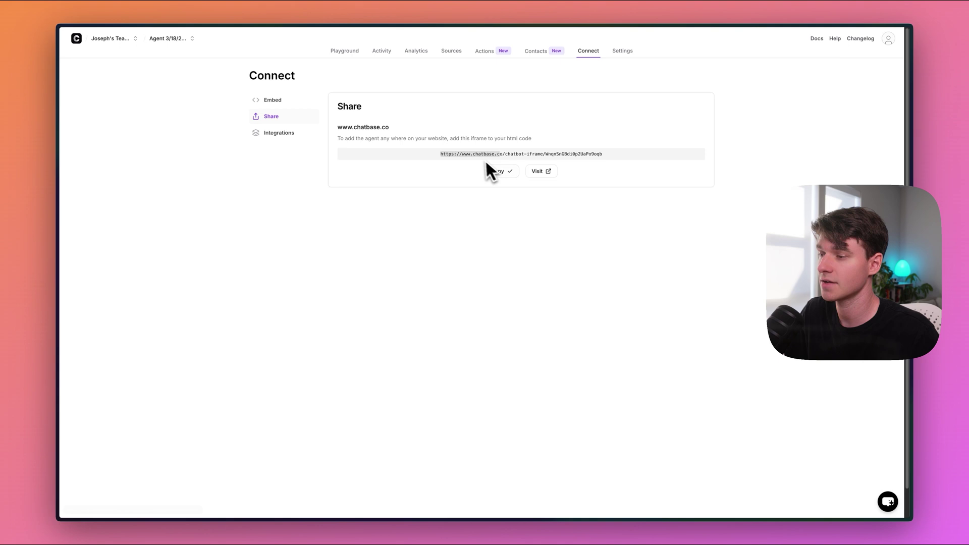
pyautogui.click(538, 173)
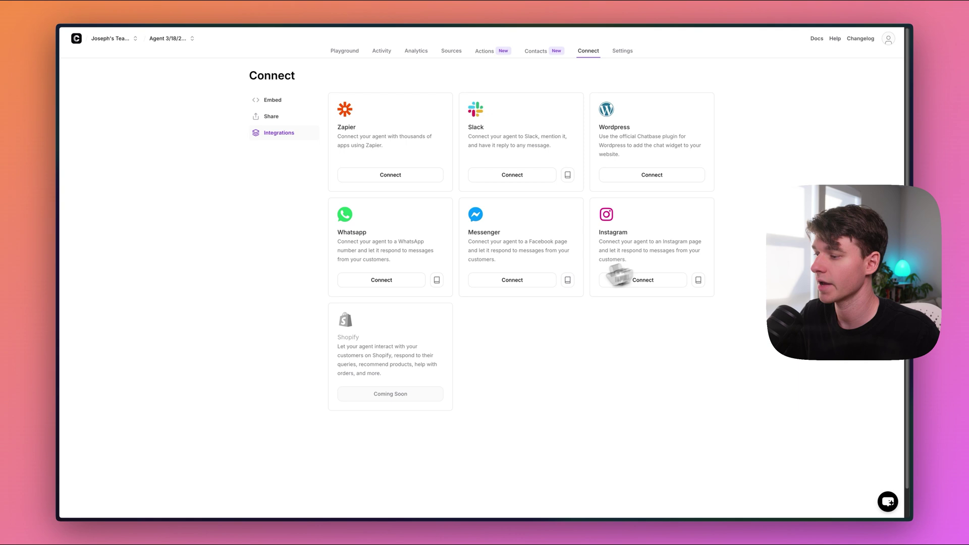
# Review the Integrations cards, highlighting the Slack integration description.
pyautogui.moveTo(345, 337)
pyautogui.mouseDown()
pyautogui.moveTo(381, 346)
pyautogui.moveTo(612, 334)
pyautogui.mouseUp()
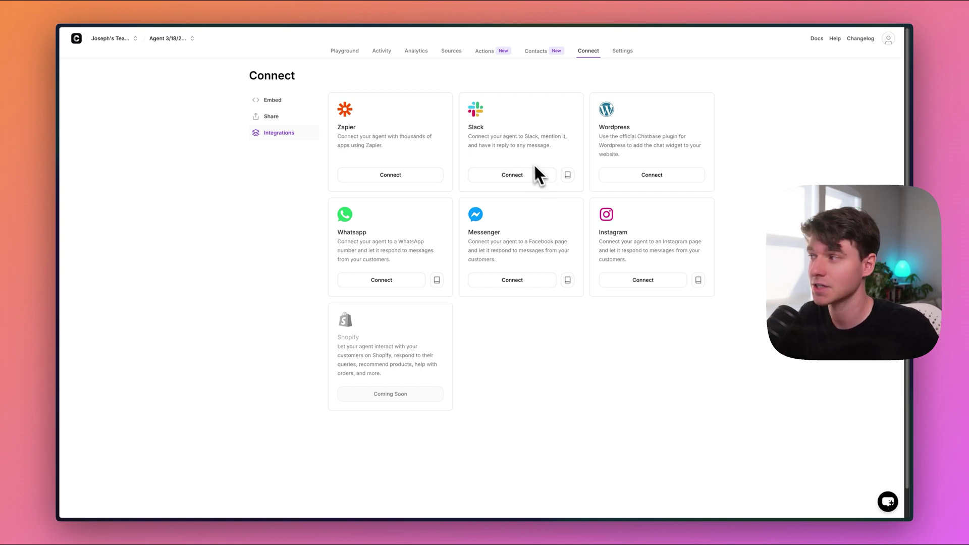
pyautogui.moveTo(467, 125); pyautogui.dragTo(570, 154)
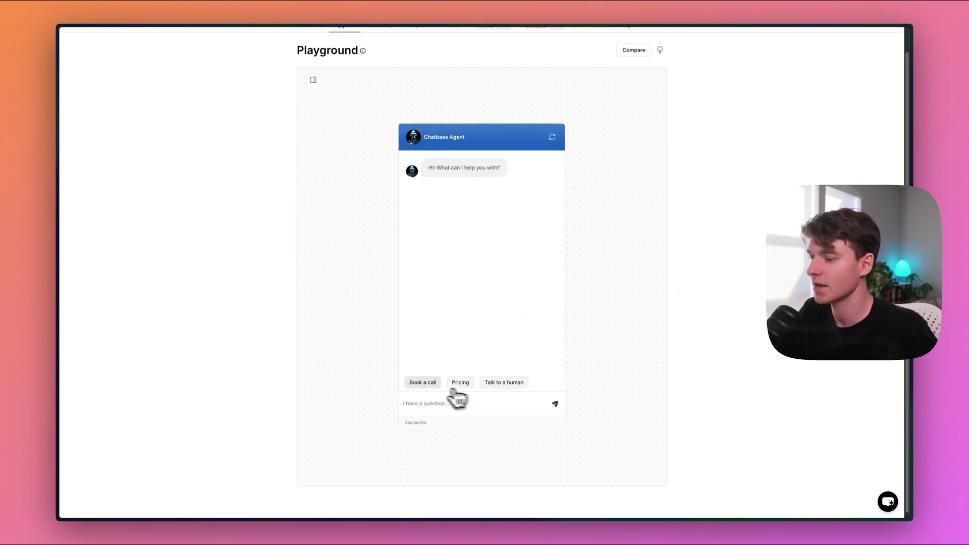
# Book a call in the test chat, choosing a March day and the 10:30 slot.
pyautogui.click(417, 383)
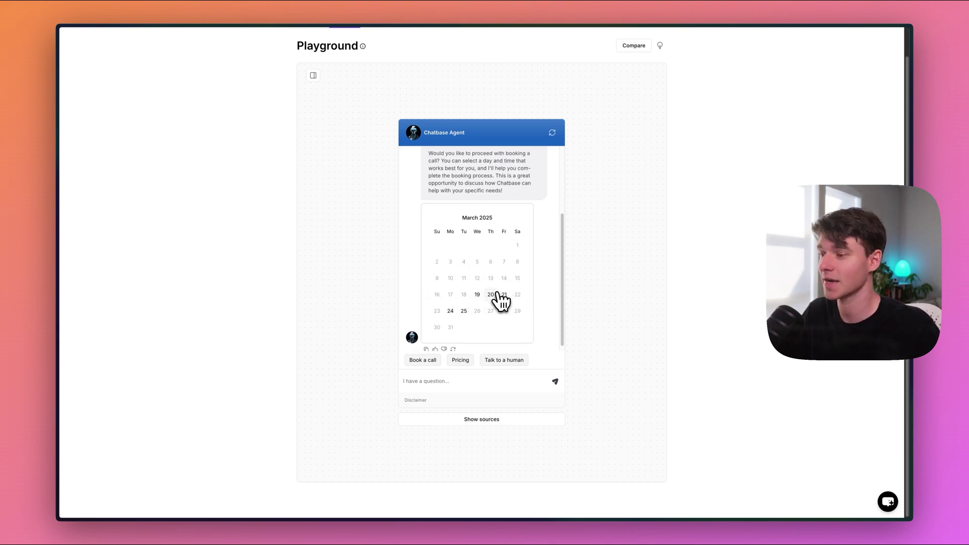
pyautogui.click(503, 294)
pyautogui.scroll(-1, 522, 265)
pyautogui.click(466, 282)
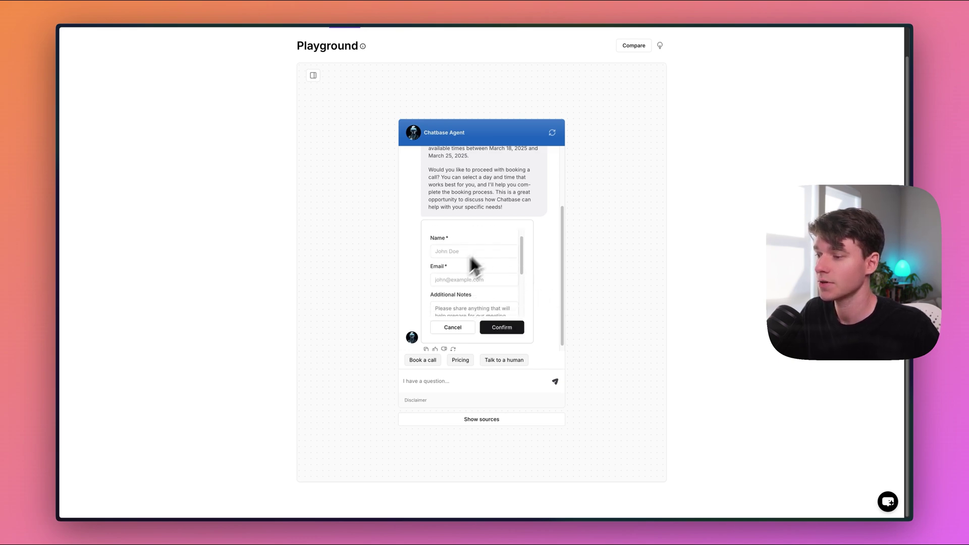
pyautogui.scroll(-1, 523, 265)
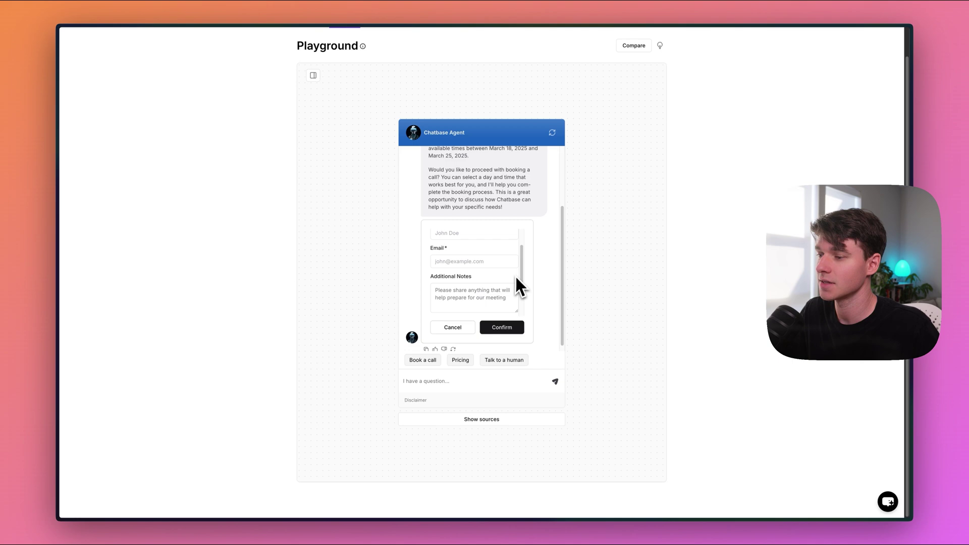
pyautogui.scroll(-3, 520, 287)
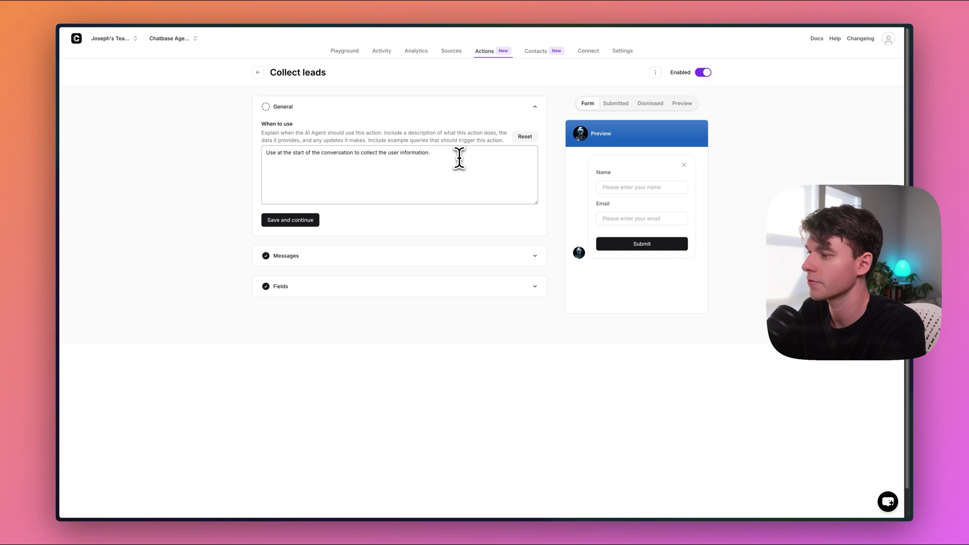
# Confirm the added quote-request trigger, then send 'I would like a quote.' in the Playground.
pyautogui.moveTo(433, 152); pyautogui.dragTo(532, 155)
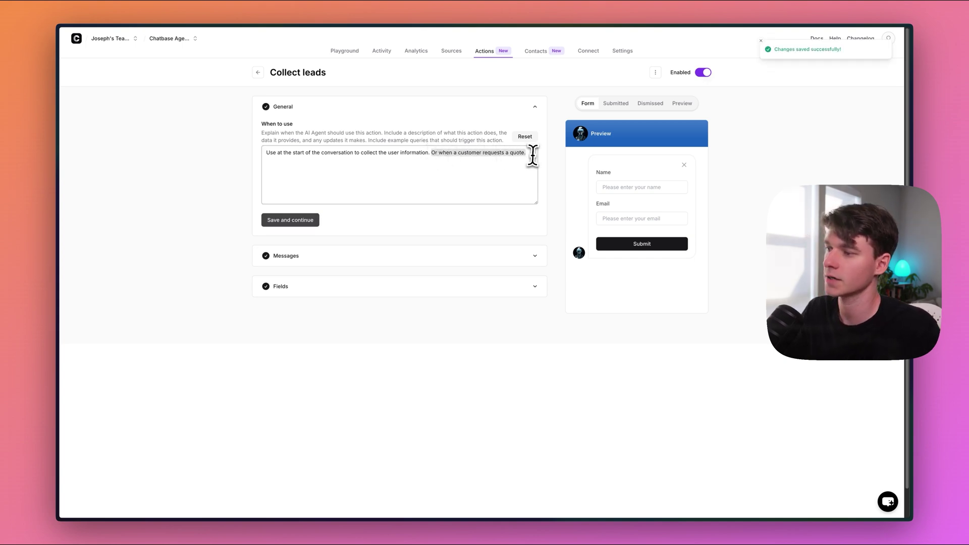
pyautogui.click(353, 62)
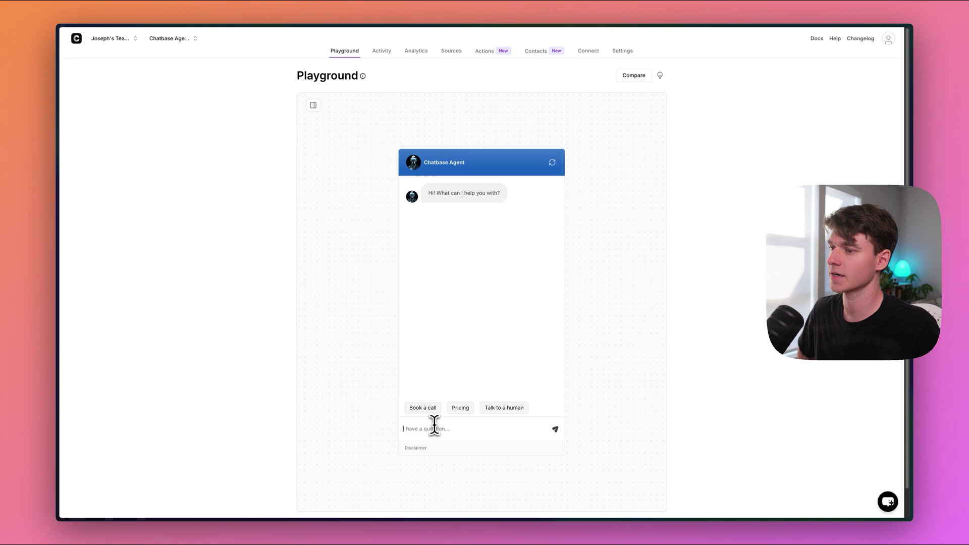
pyautogui.click(422, 432)
pyautogui.write('I would like a quote.')
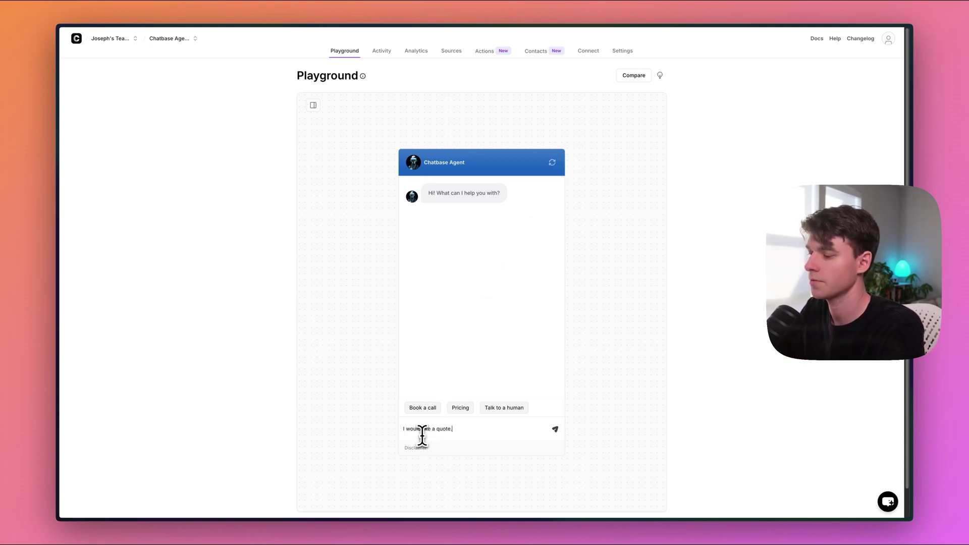
pyautogui.press('Return')
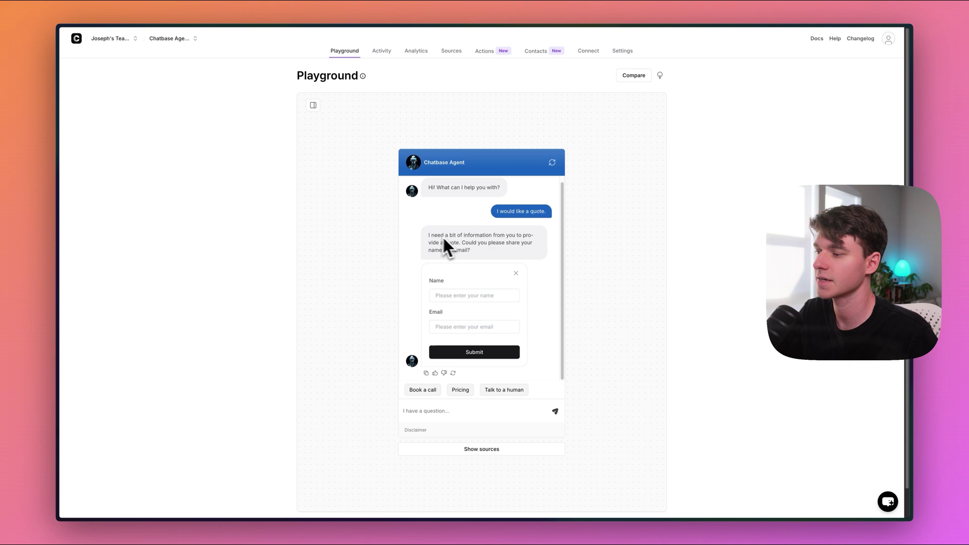
# Highlight the bot's name-and-email request and step through the lead form's Name and Email fields.
pyautogui.moveTo(428, 235); pyautogui.dragTo(468, 243)
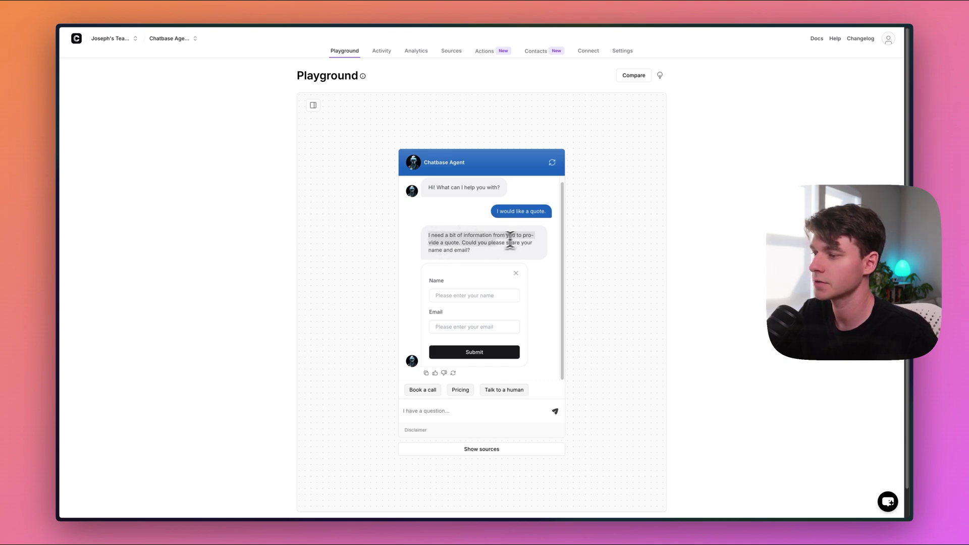
pyautogui.moveTo(469, 243); pyautogui.dragTo(522, 246)
pyautogui.click(445, 295)
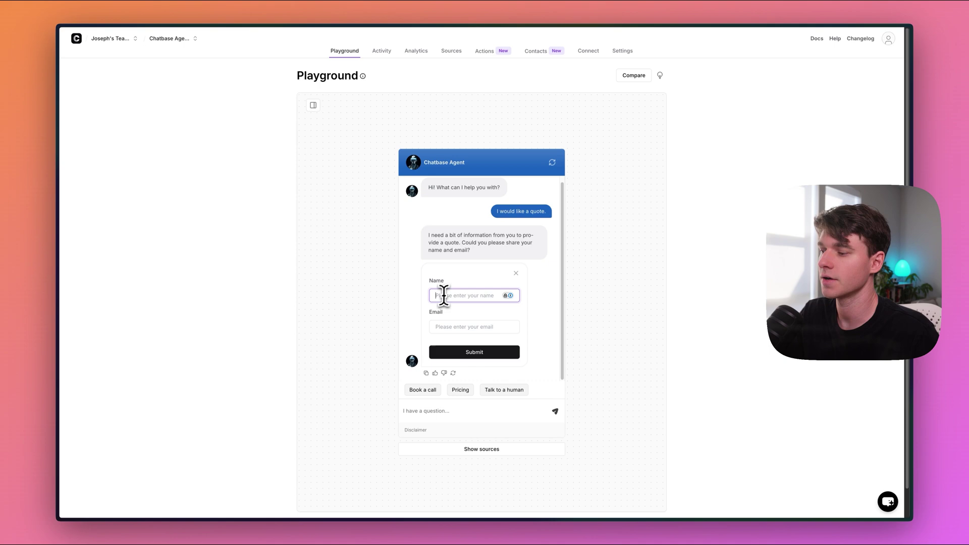
pyautogui.click(452, 327)
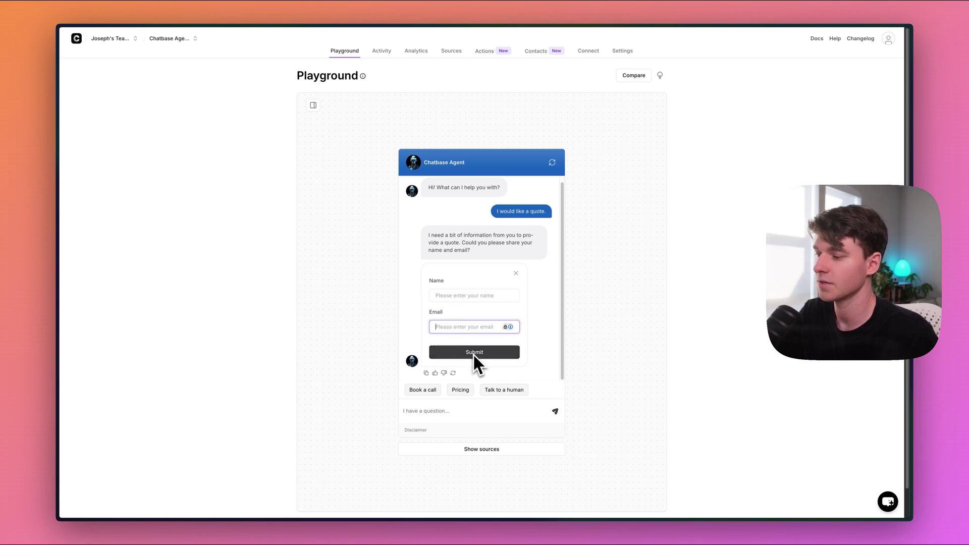